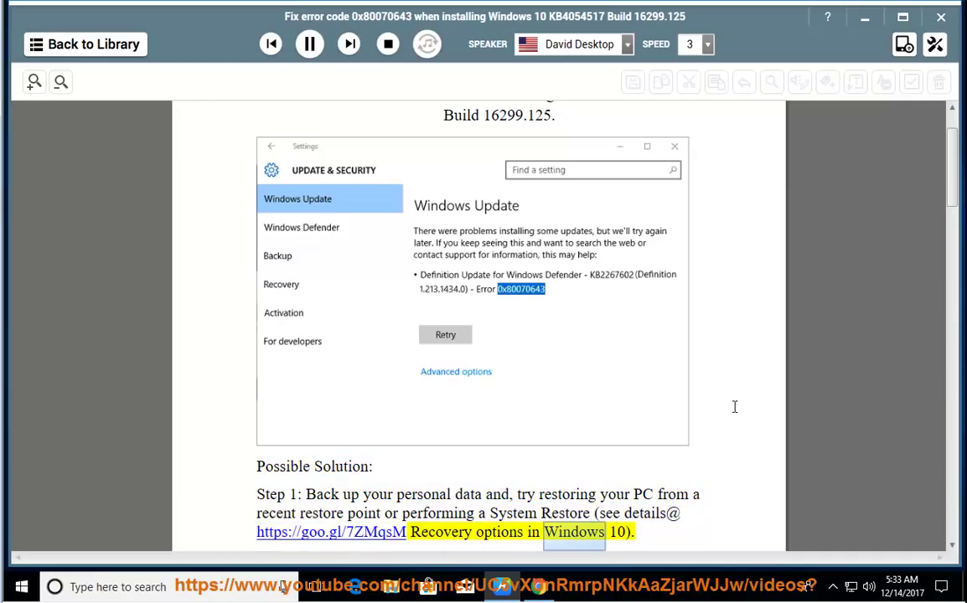
left_click(304, 44)
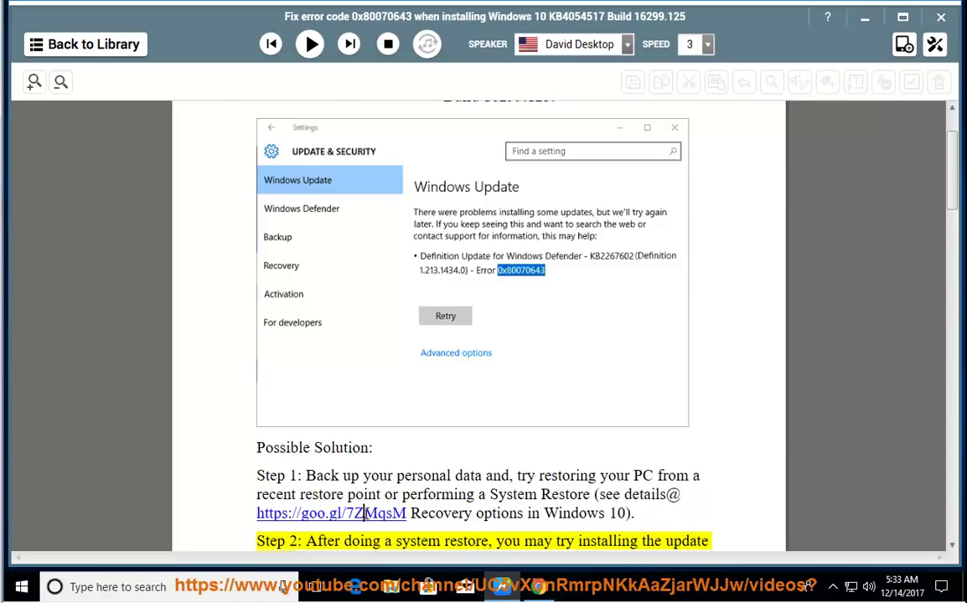
left_click_drag(363, 513, 259, 514)
key("ctrl+c")
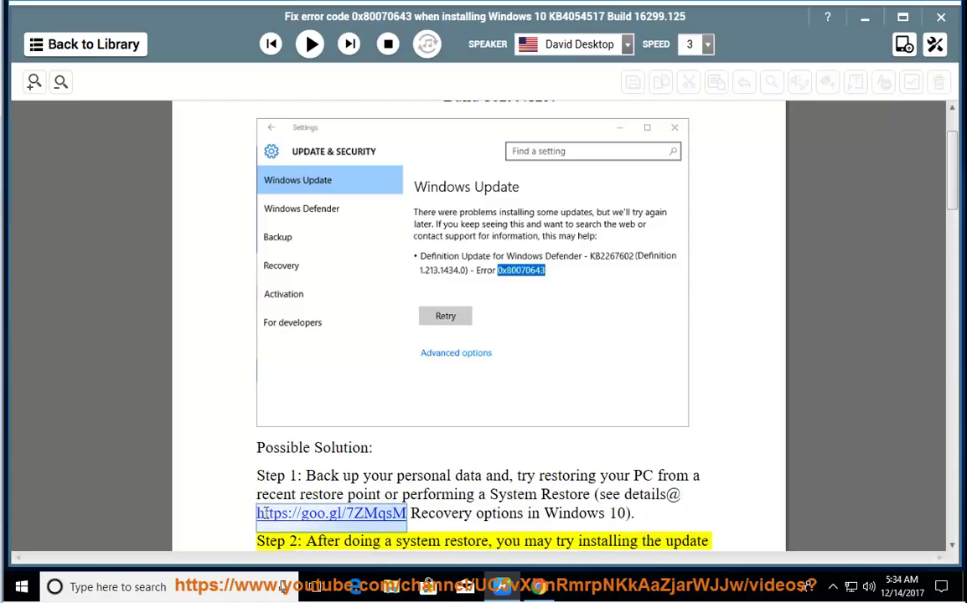
right_click(290, 509)
left_click(283, 447)
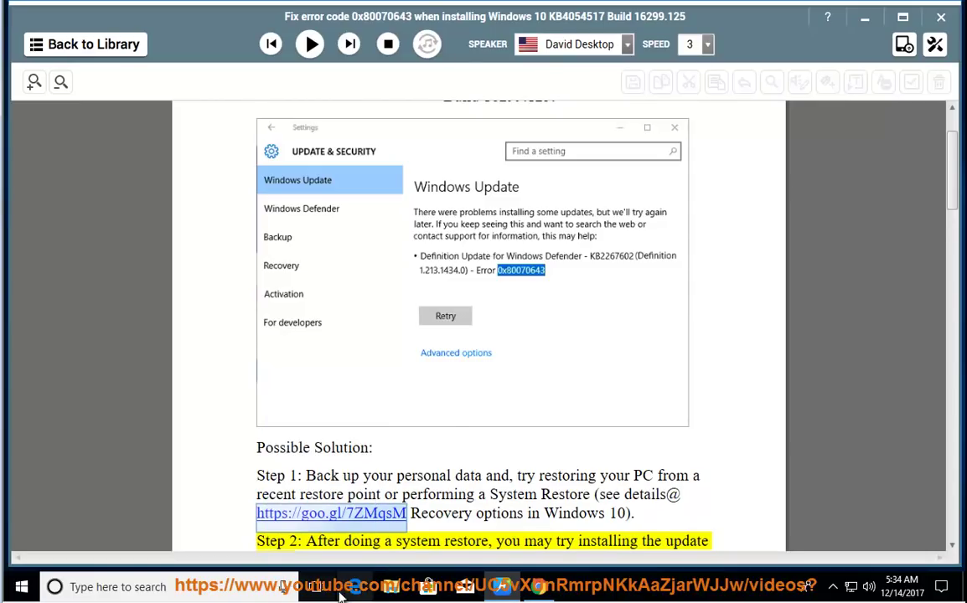
left_click(235, 588)
type("fire")
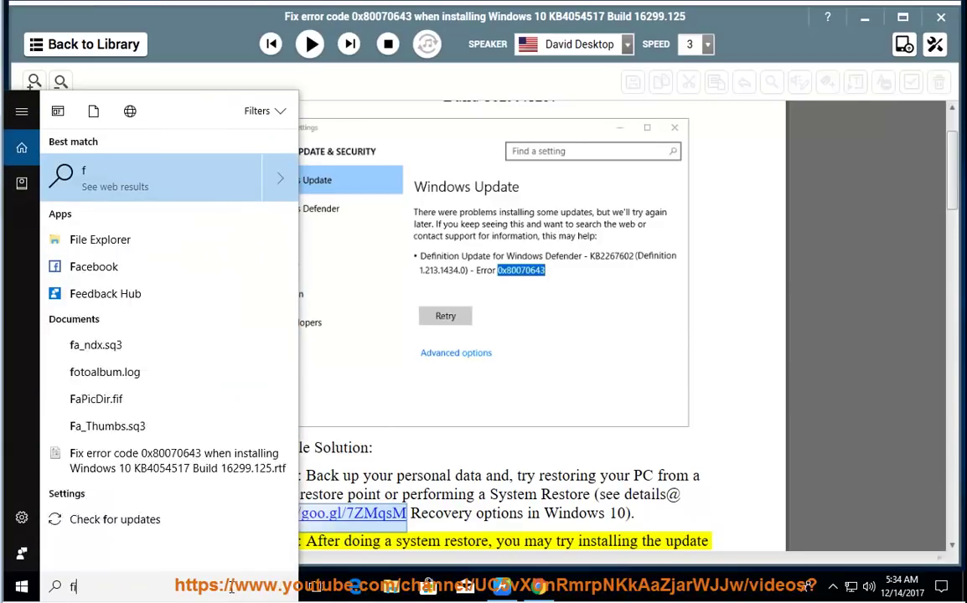
left_click(172, 183)
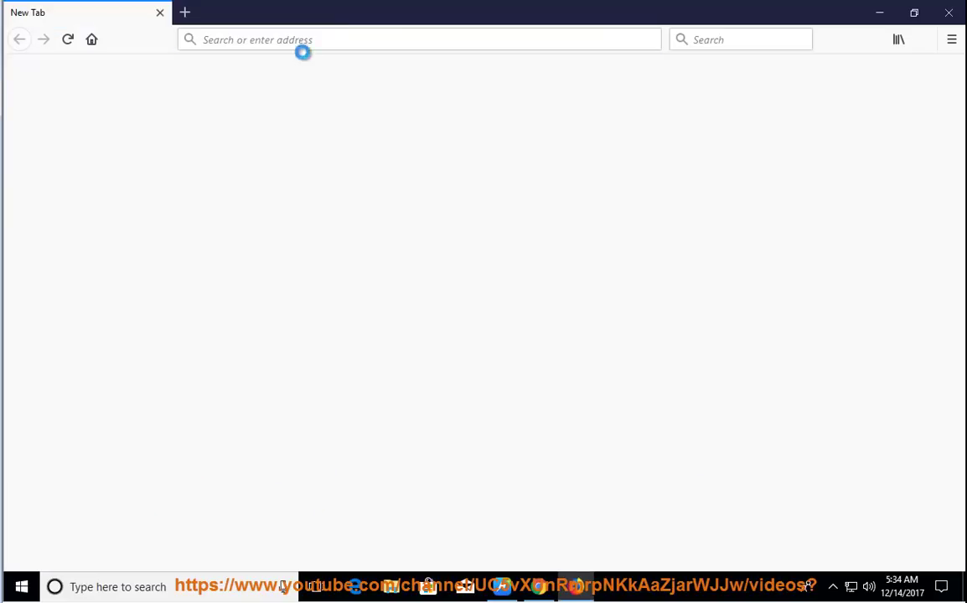
left_click(265, 40)
key("ctrl+v")
key("Return")
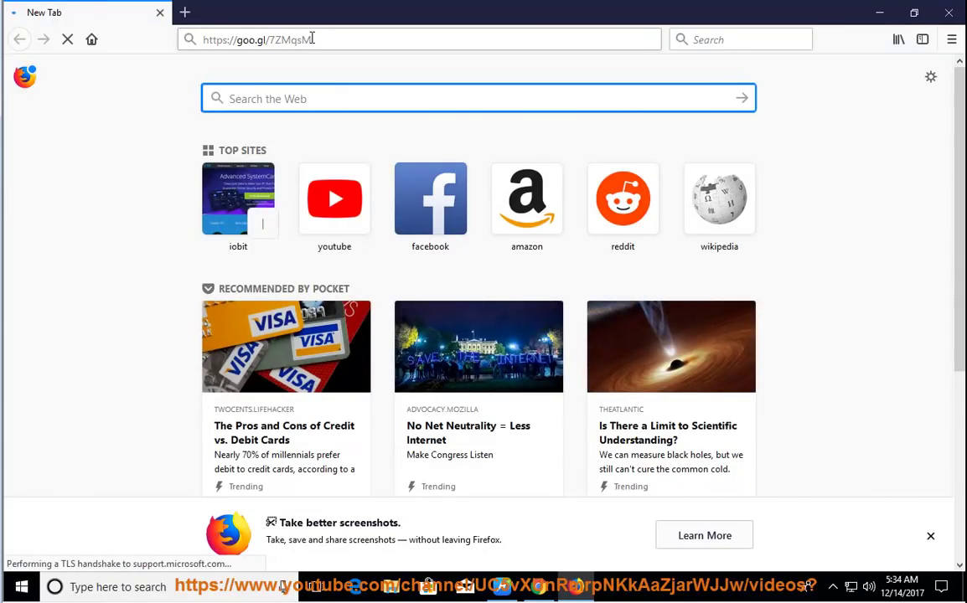
left_click(326, 40)
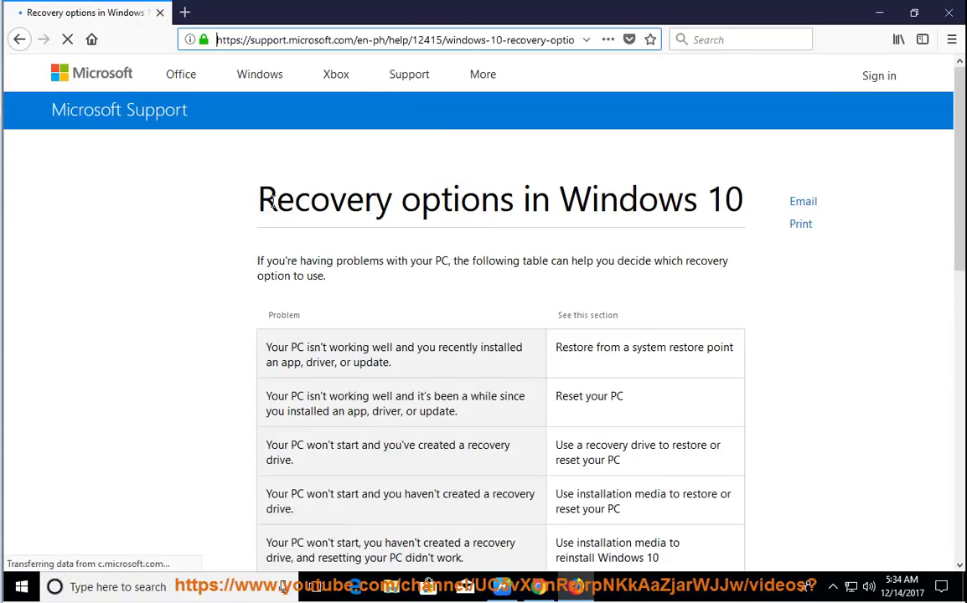
Step: Read the recovery options table on the support page, down to the entry on reinstalling the previous operating system
left_click_drag(256, 199, 700, 209)
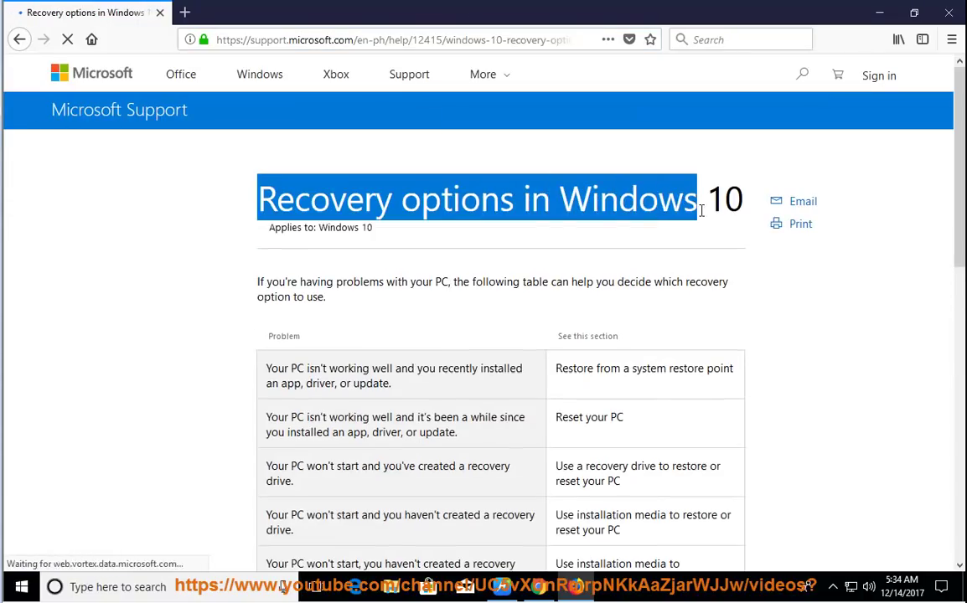
left_click(442, 394)
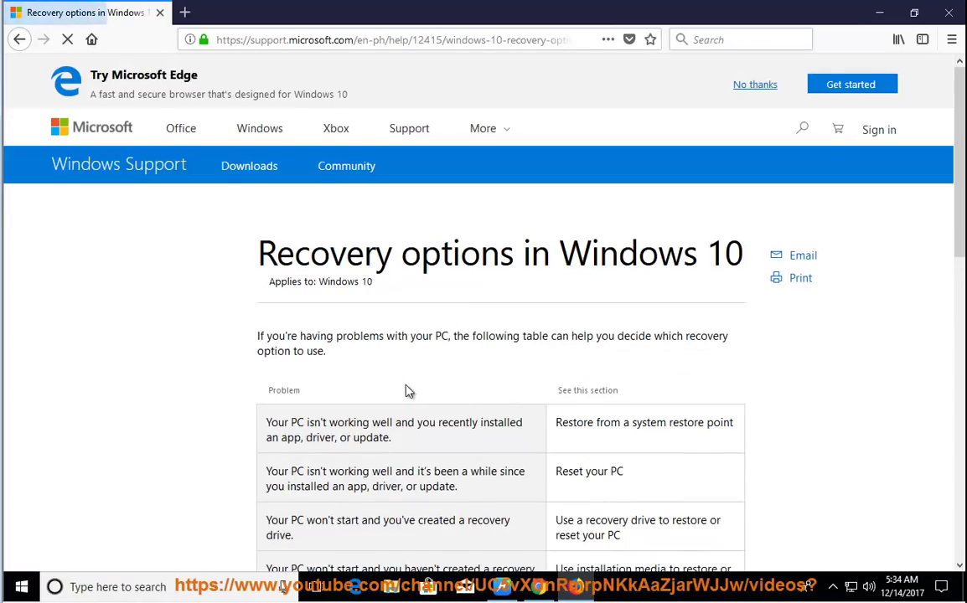
scroll(356, 369, "down", 3)
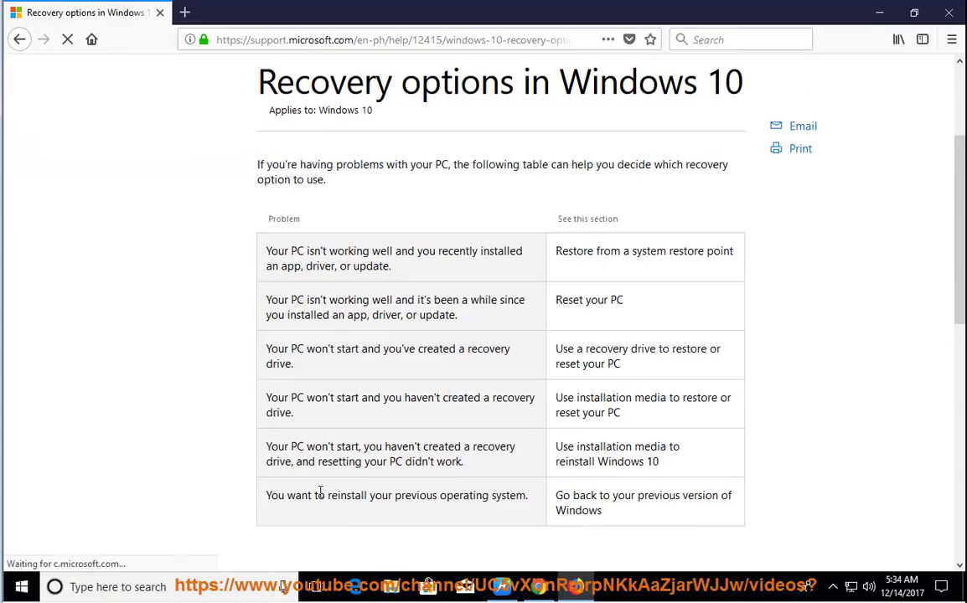
left_click_drag(300, 496, 509, 497)
left_click_drag(609, 514, 554, 495)
scroll(518, 438, "down", 3)
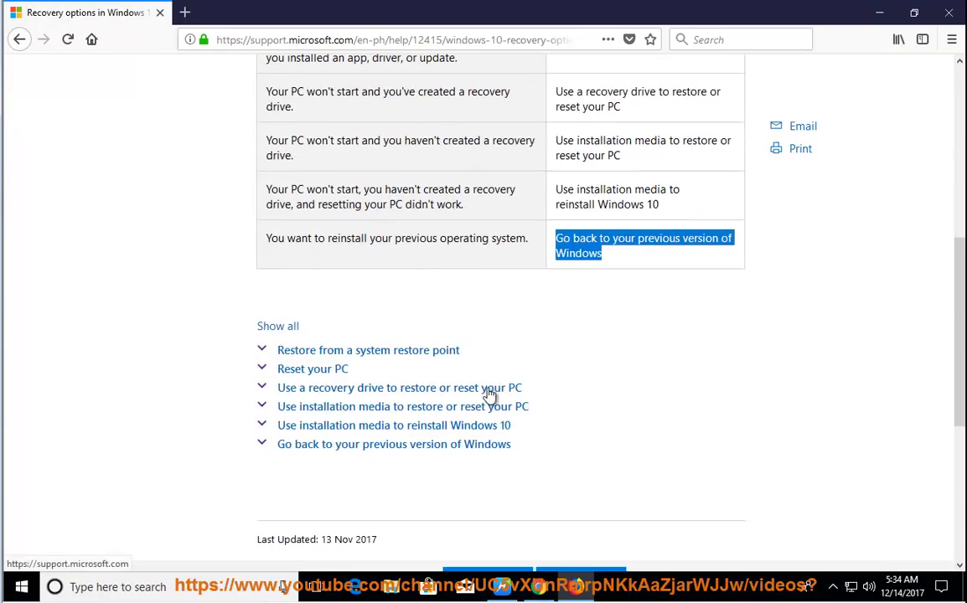
Step: Expand the "Go back to your previous version of Windows" section and read its opening paragraph
left_click(262, 445)
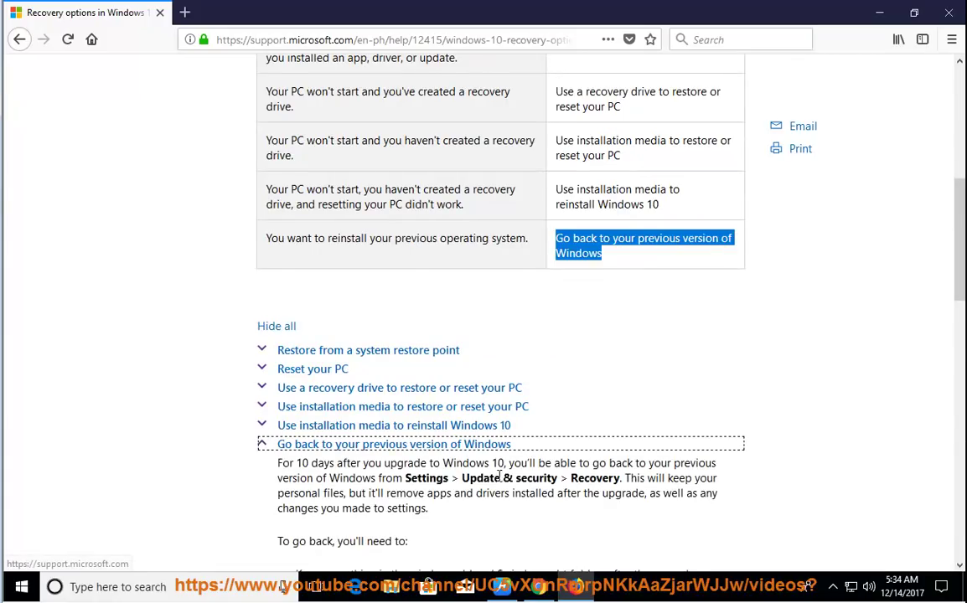
scroll(465, 471, "down", 2)
left_click_drag(501, 339, 279, 293)
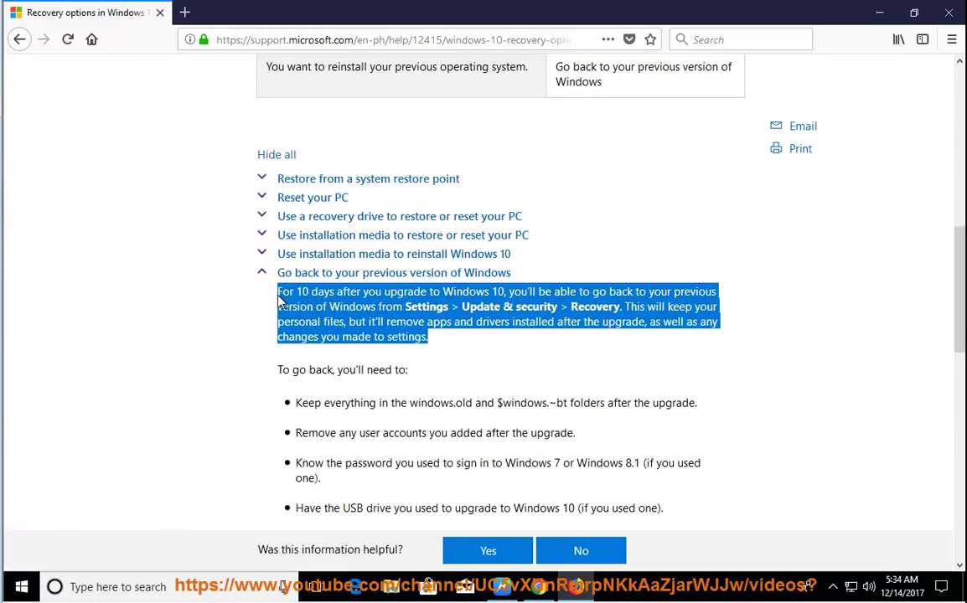
left_click(317, 314)
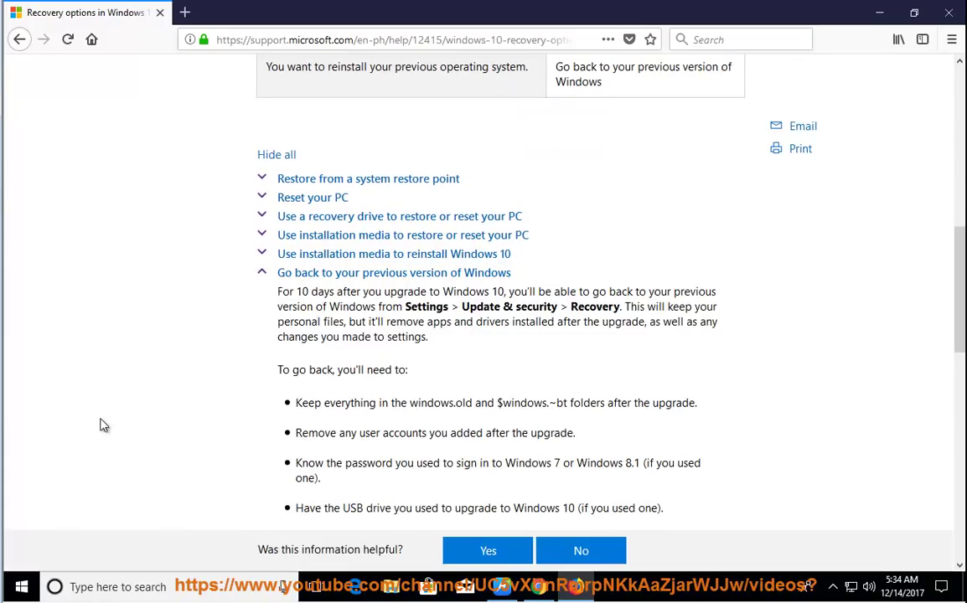
Step: Open the Recovery page under Update & Security in Windows Settings
left_click(6, 587)
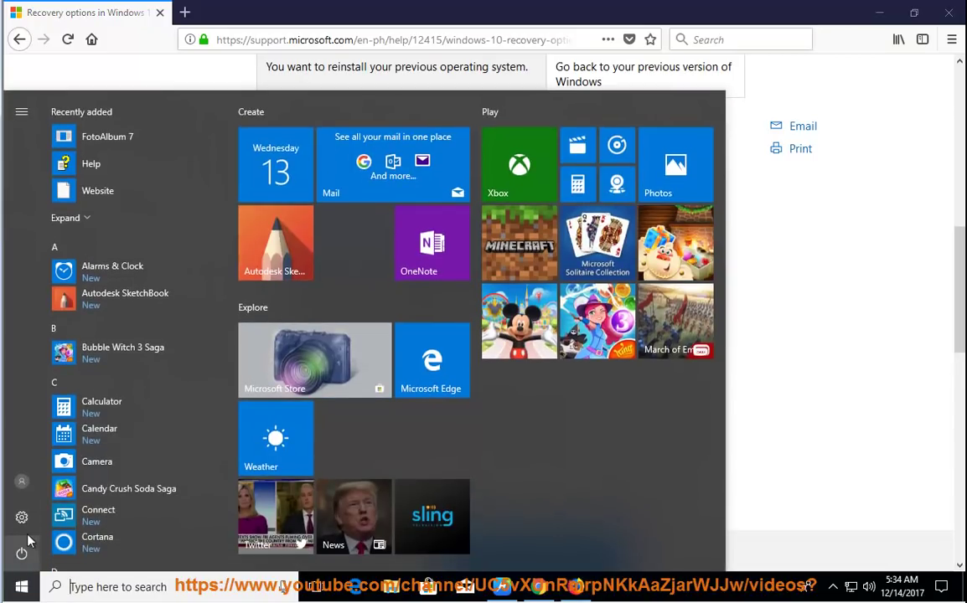
left_click(21, 517)
scroll(427, 447, "down", 3)
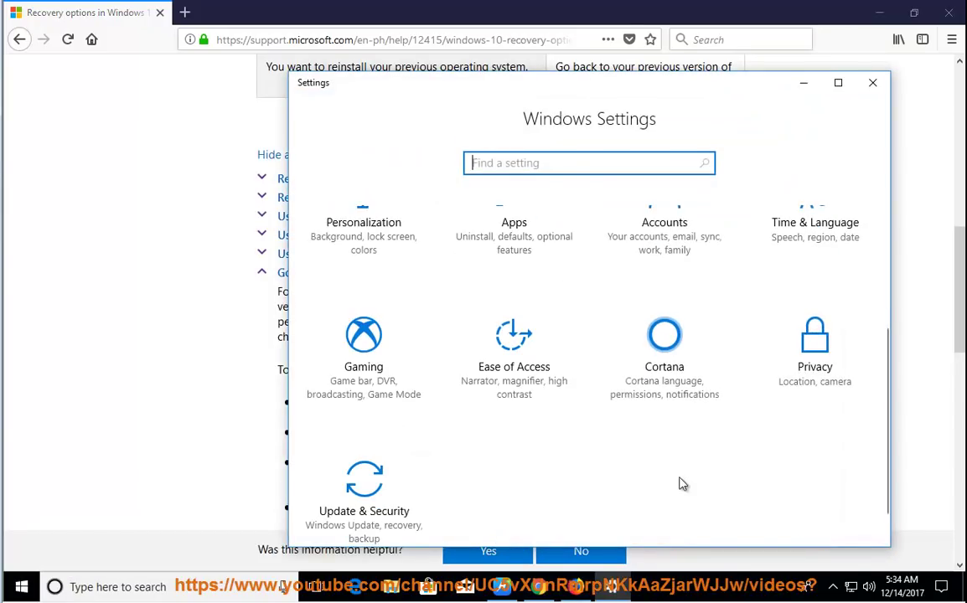
left_click(379, 460)
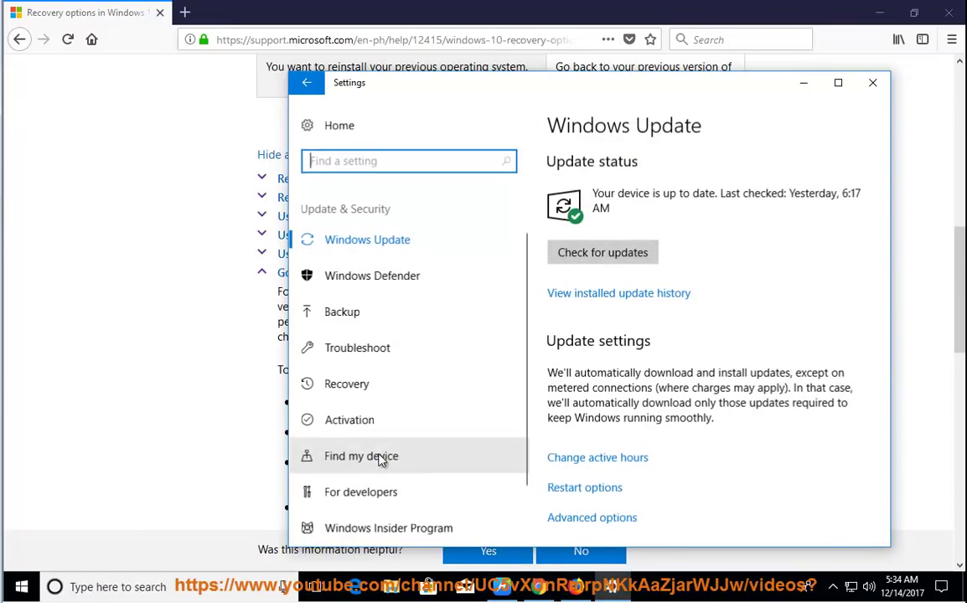
left_click(347, 393)
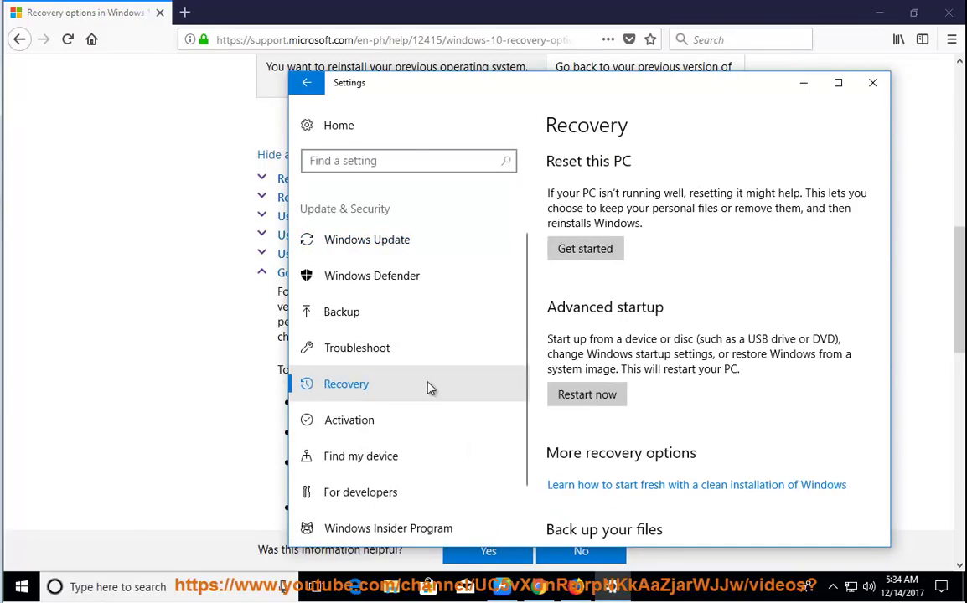
Step: View the Reset this PC choices, cancel the reset, and close Settings
left_click(609, 251)
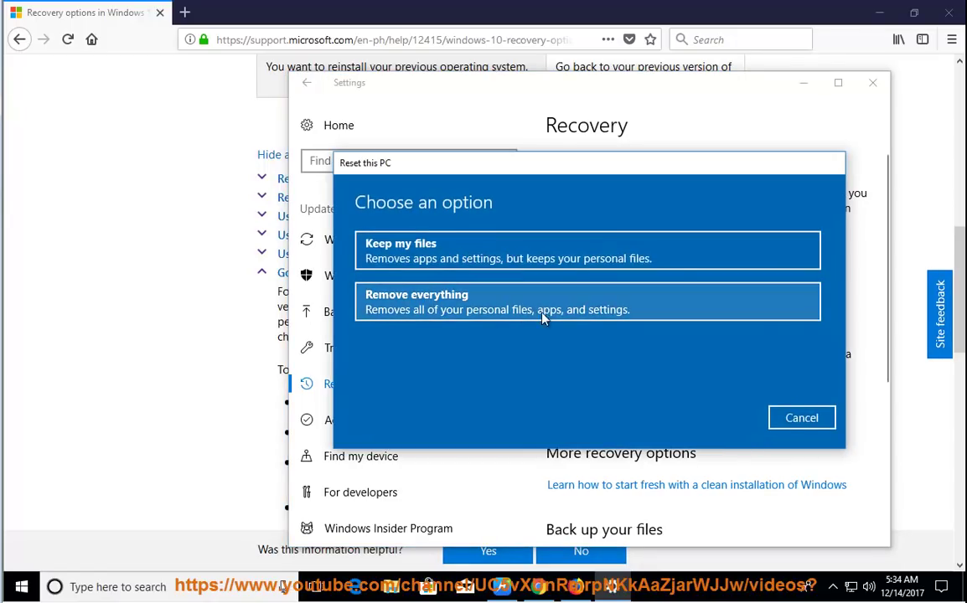
left_click(790, 422)
left_click(872, 82)
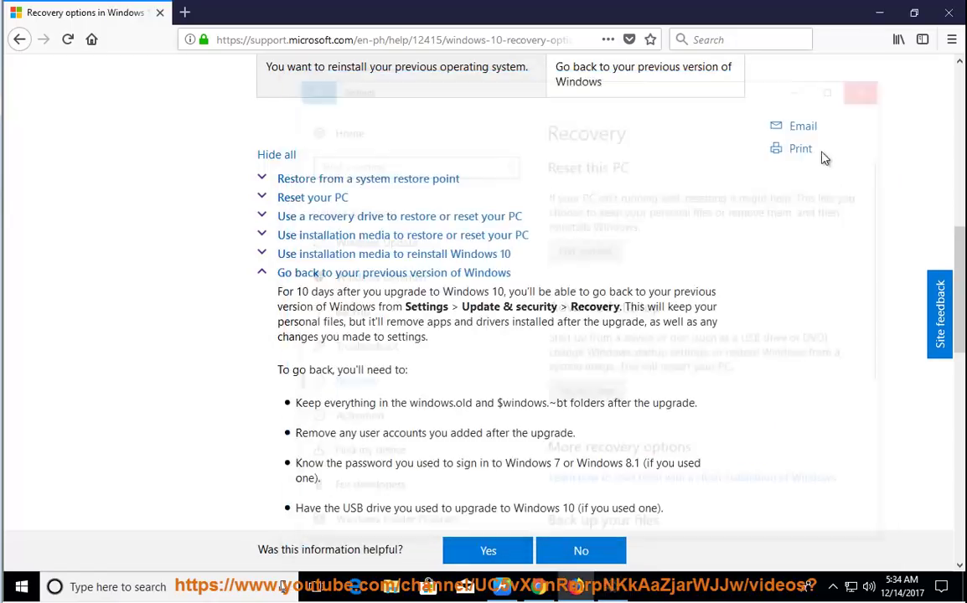
Step: Review all the problems and matching sections in the support page's recovery table
scroll(653, 343, "up", 2)
scroll(653, 343, "up", 5)
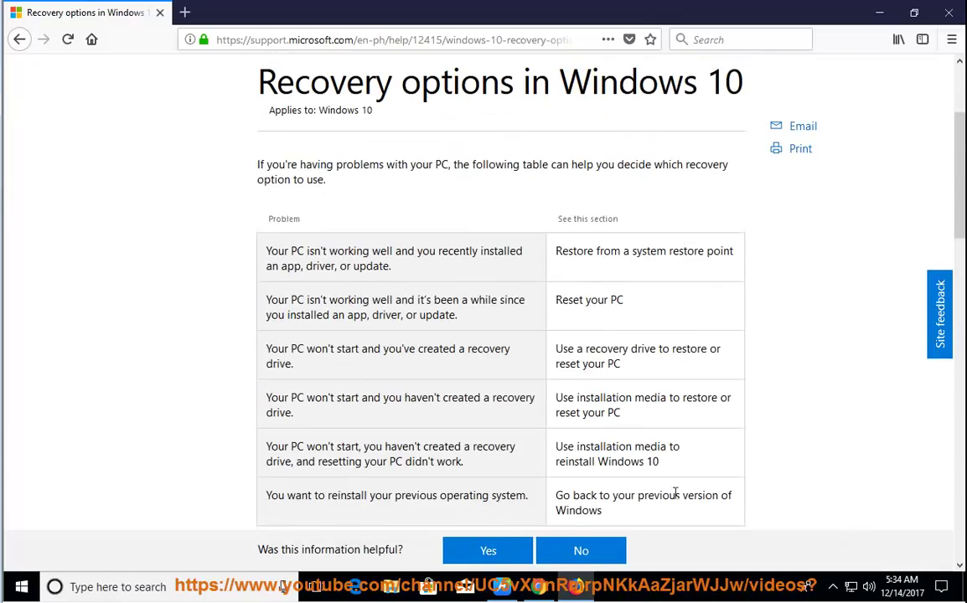
left_click_drag(591, 524, 255, 251)
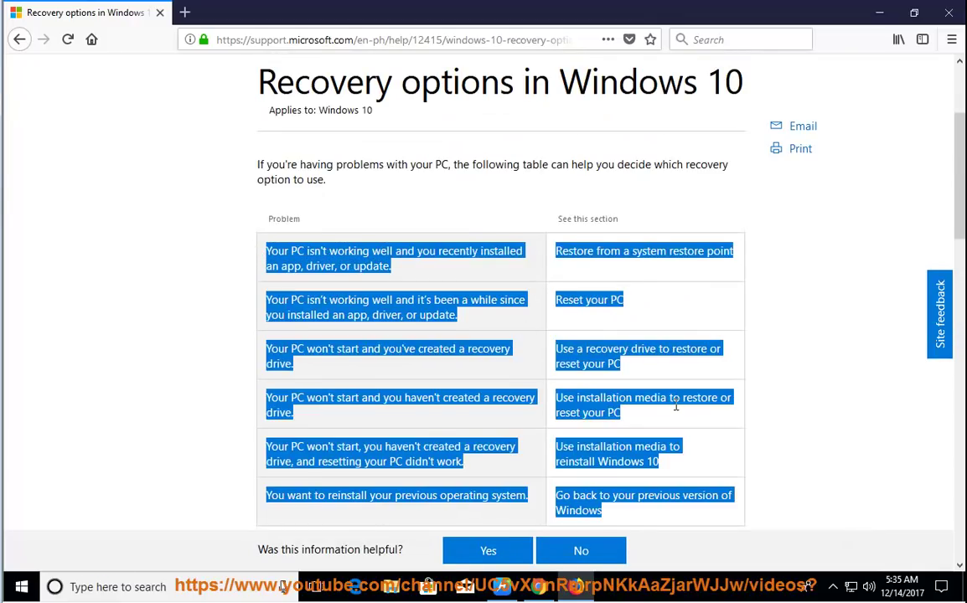
left_click(659, 379)
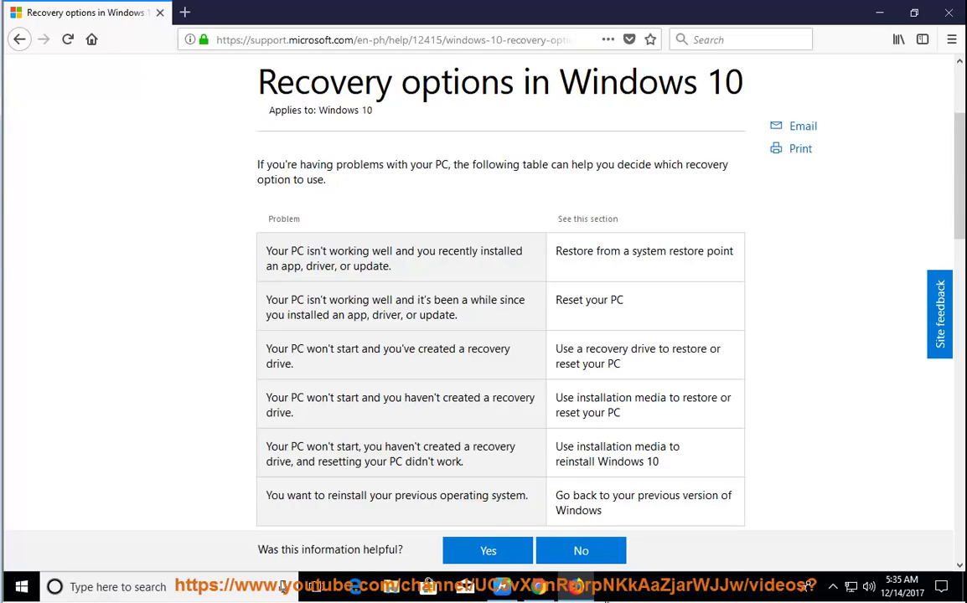
Step: Close Firefox, bring back the error-fix document, and resume reading it aloud
left_click(584, 593)
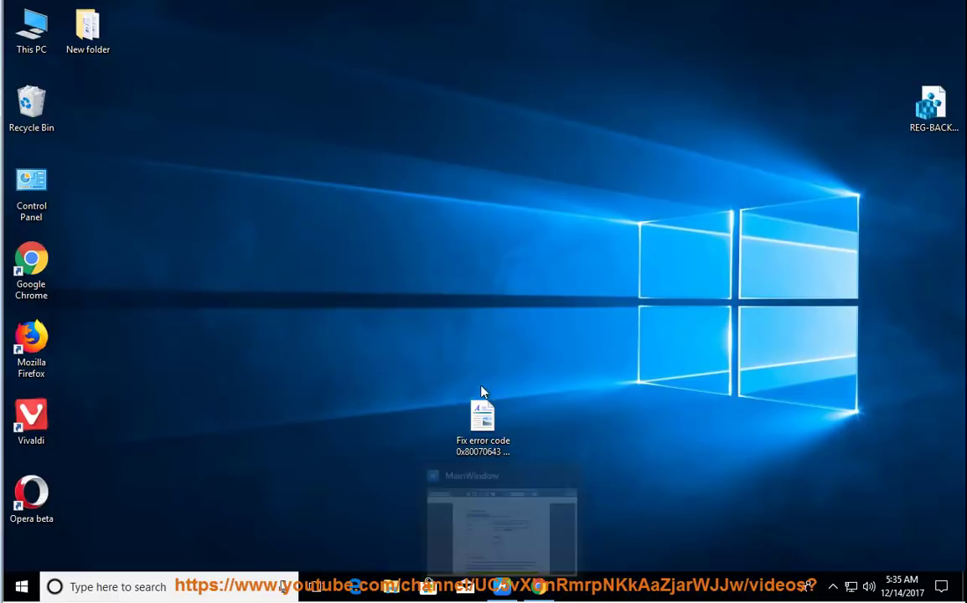
left_click(502, 587)
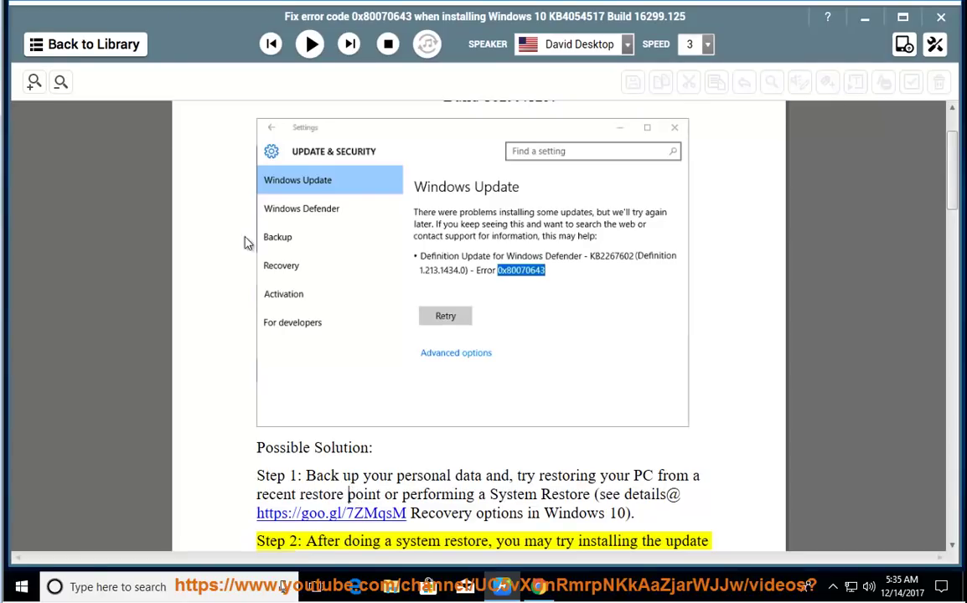
left_click(310, 46)
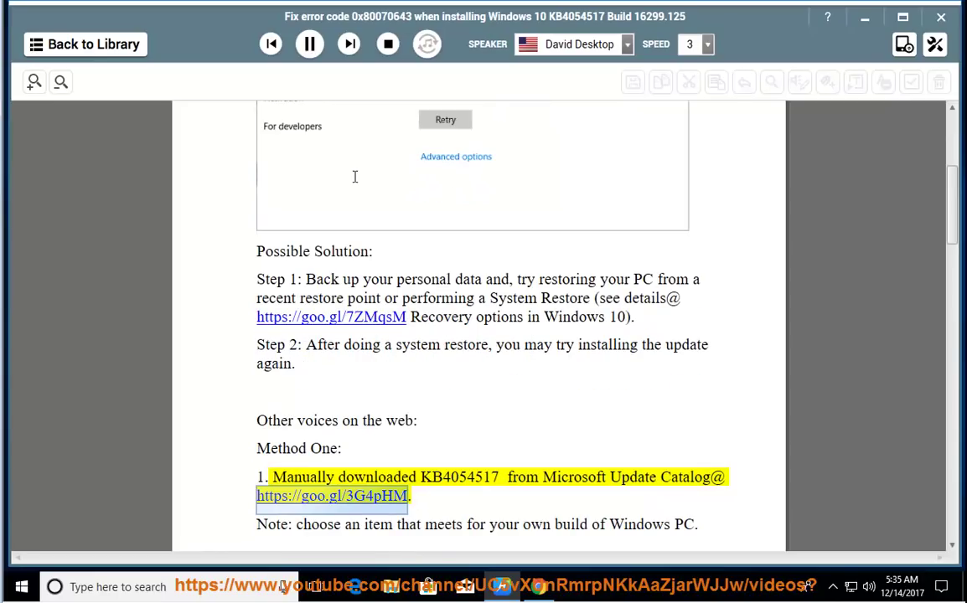
left_click(310, 43)
left_click_drag(406, 495, 267, 496)
right_click(260, 494)
left_click(282, 381)
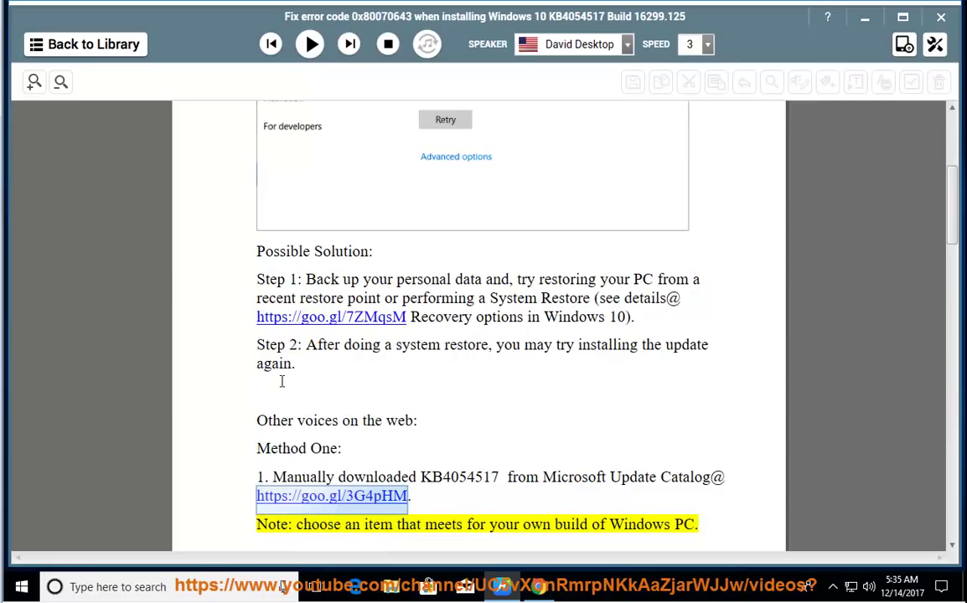
left_click(191, 583)
type("fire")
left_click(189, 181)
right_click(275, 39)
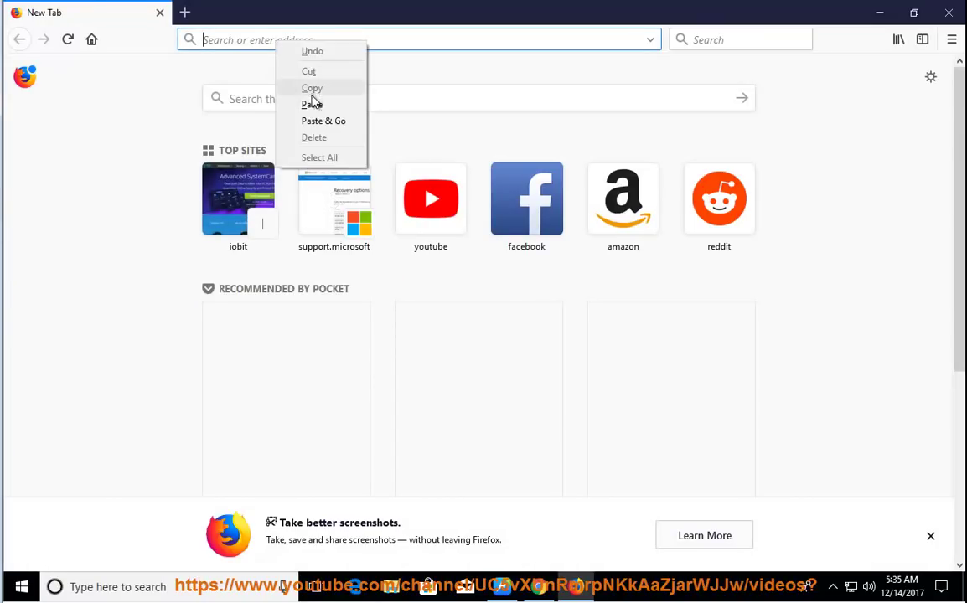
left_click(308, 102)
key("Return")
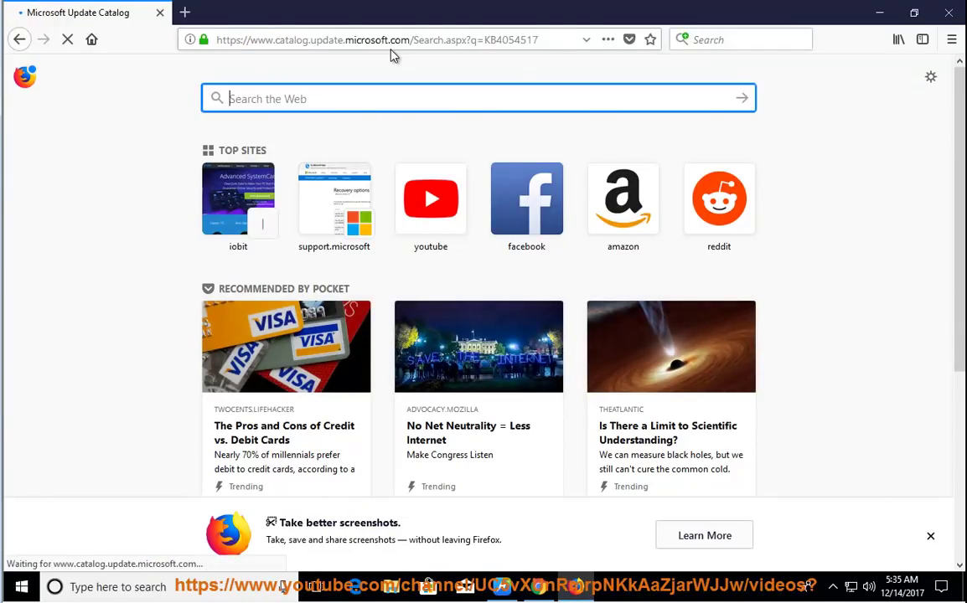
double_click(491, 38)
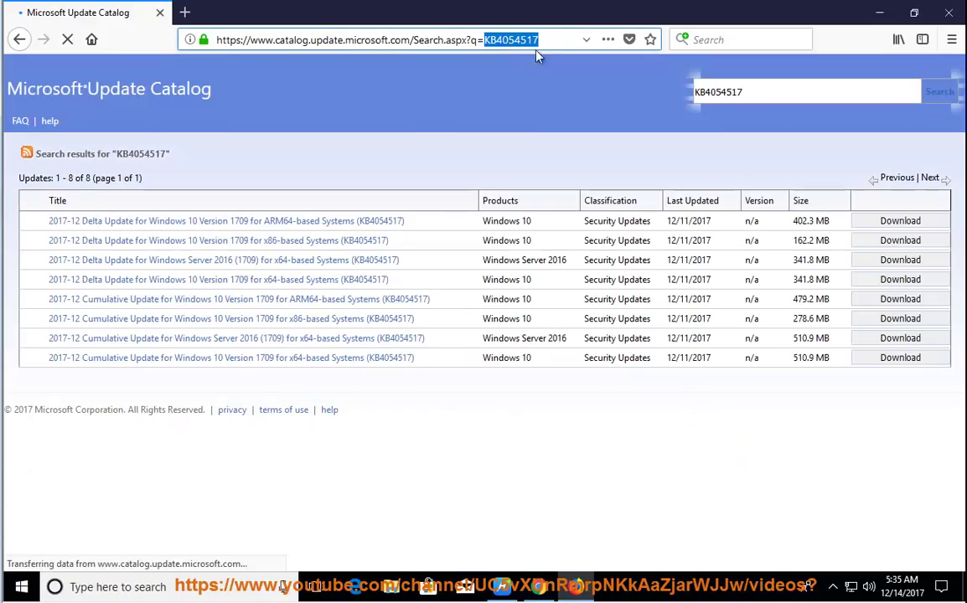
left_click(528, 431)
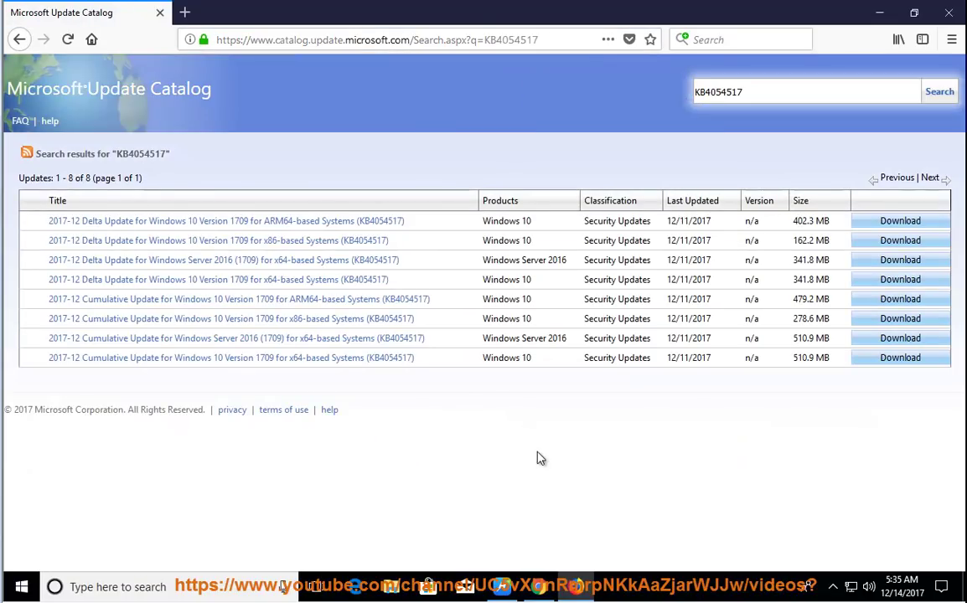
Step: Return to the document, play the note on choosing a matching Windows build, pause, and check the catalog's update list against it
left_click(503, 584)
left_click(310, 44)
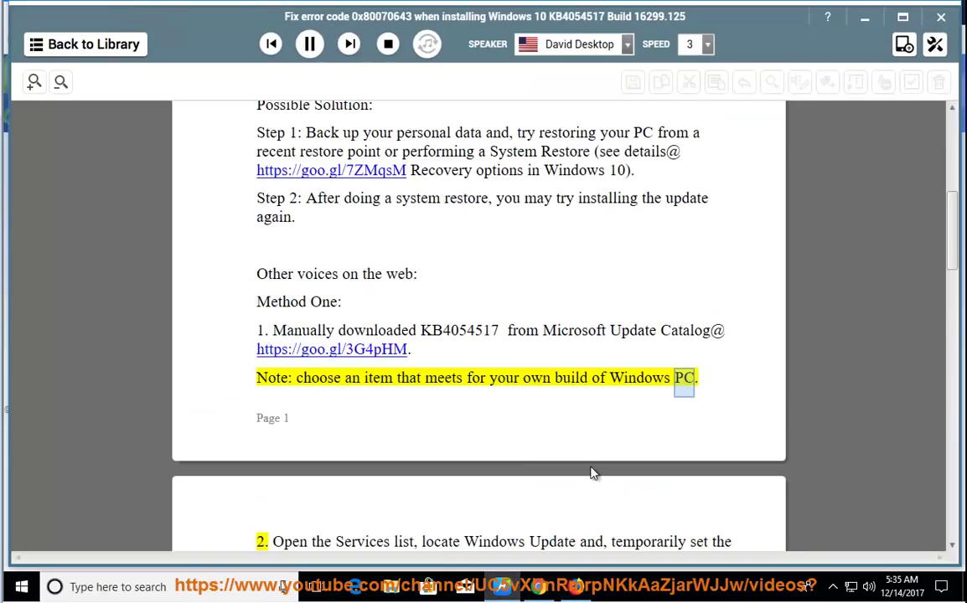
left_click(303, 42)
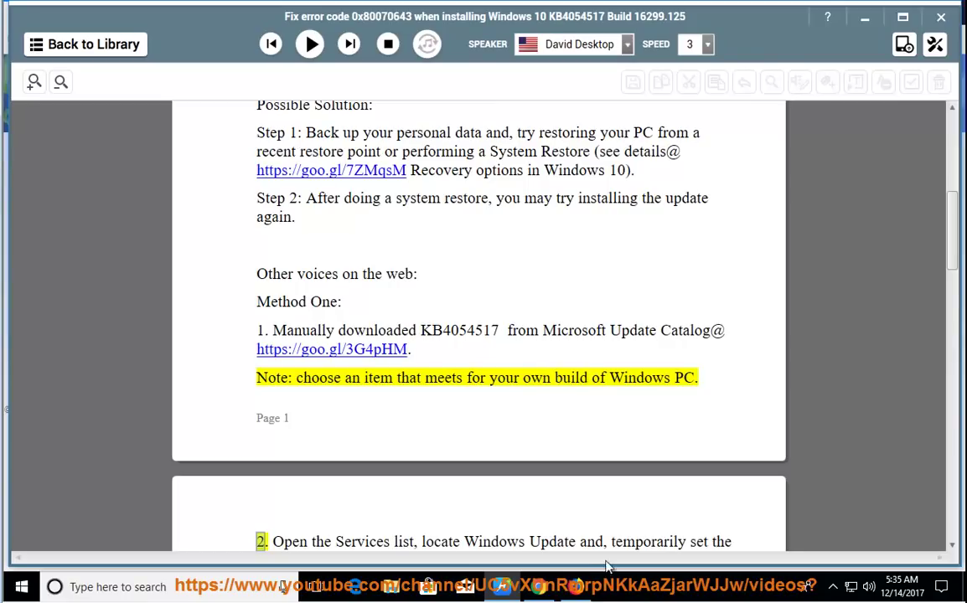
key("alt+Tab")
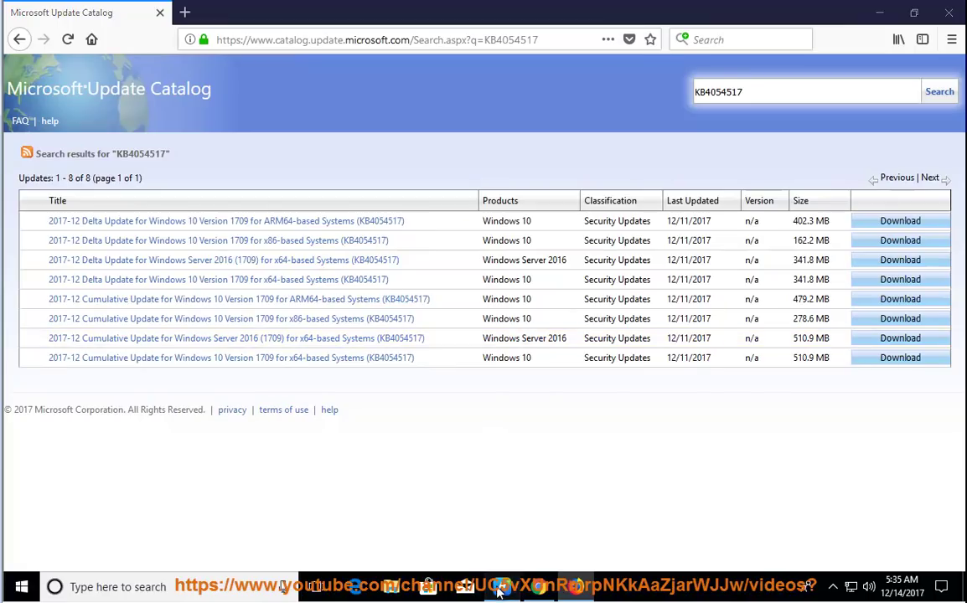
key("alt+Tab")
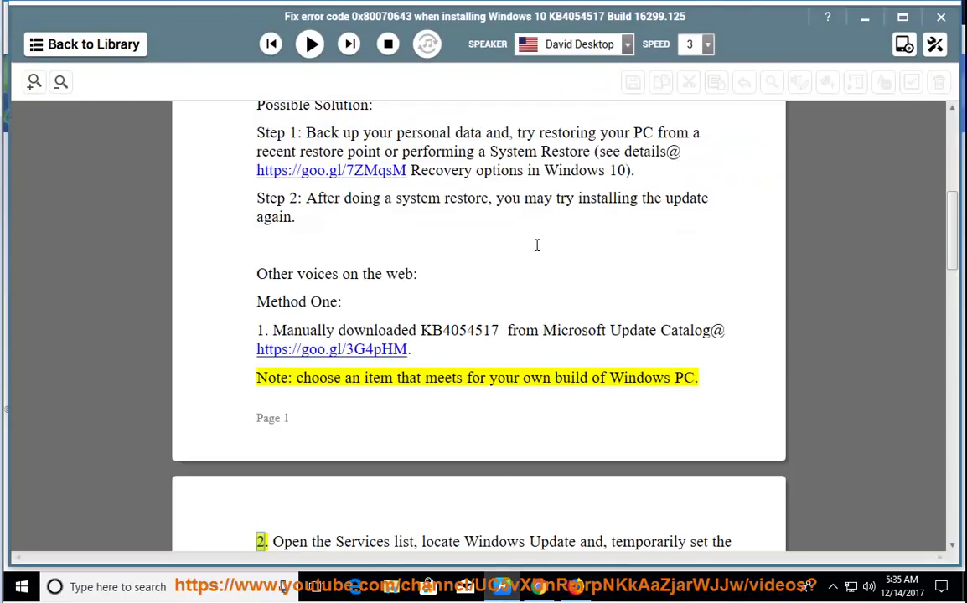
Step: Play Method One's step 2 aloud, pause the reading, and highlight the instruction about the Windows Update startup type
left_click(310, 43)
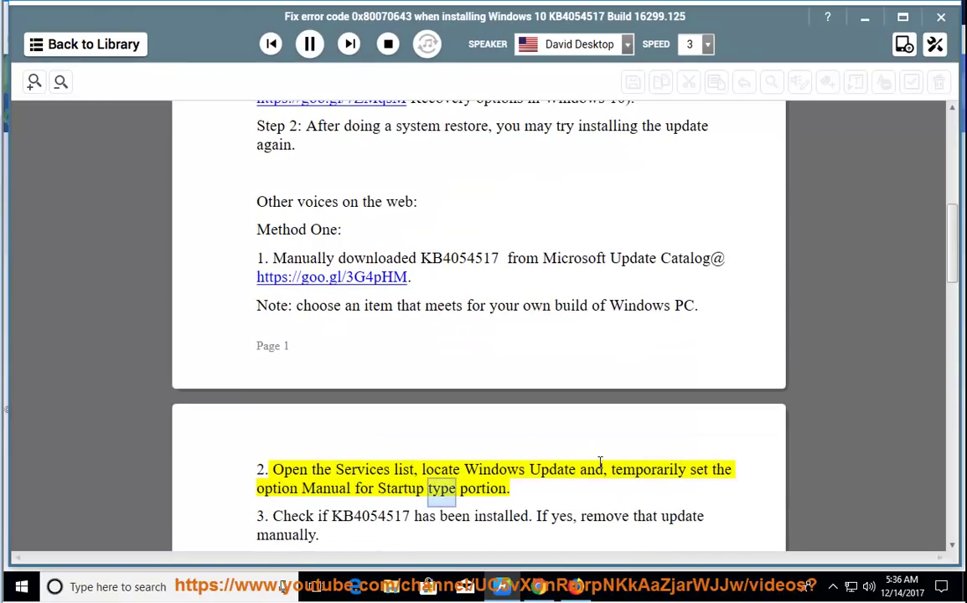
left_click(310, 43)
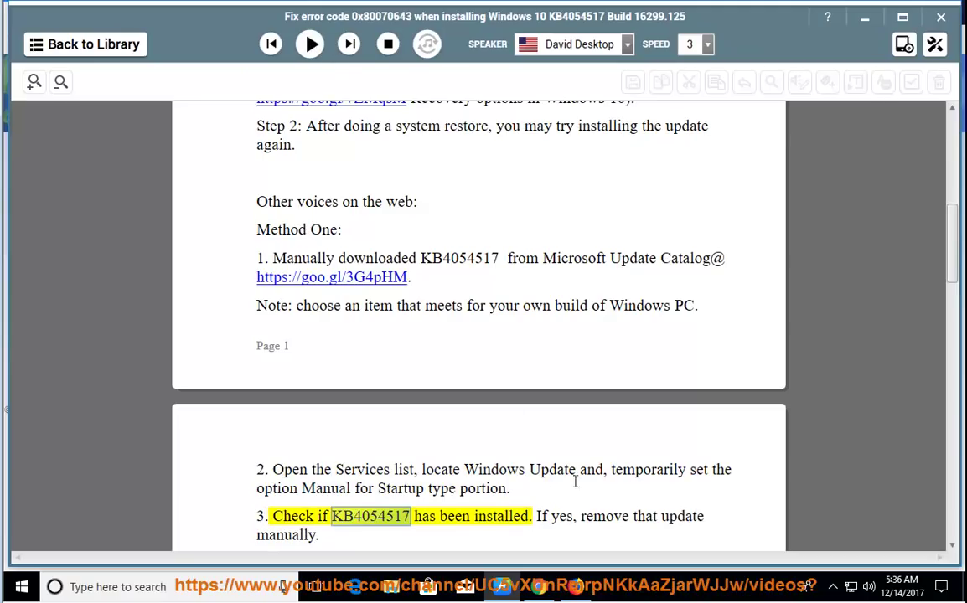
left_click_drag(509, 489, 255, 479)
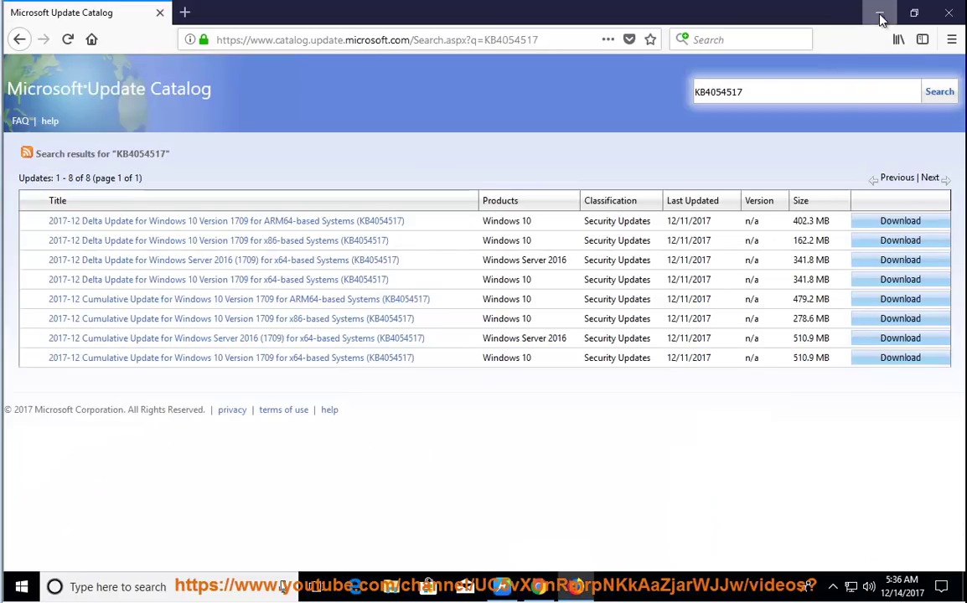
Step: Minimize Firefox, open Computer Management for this PC, and show the Services list under Services and Applications
left_click(872, 15)
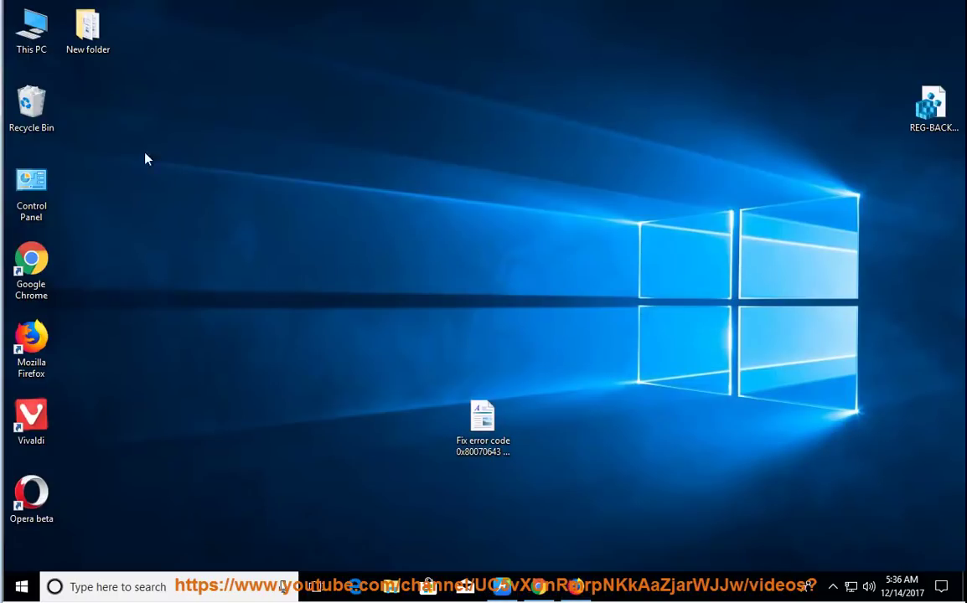
right_click(34, 31)
left_click(66, 76)
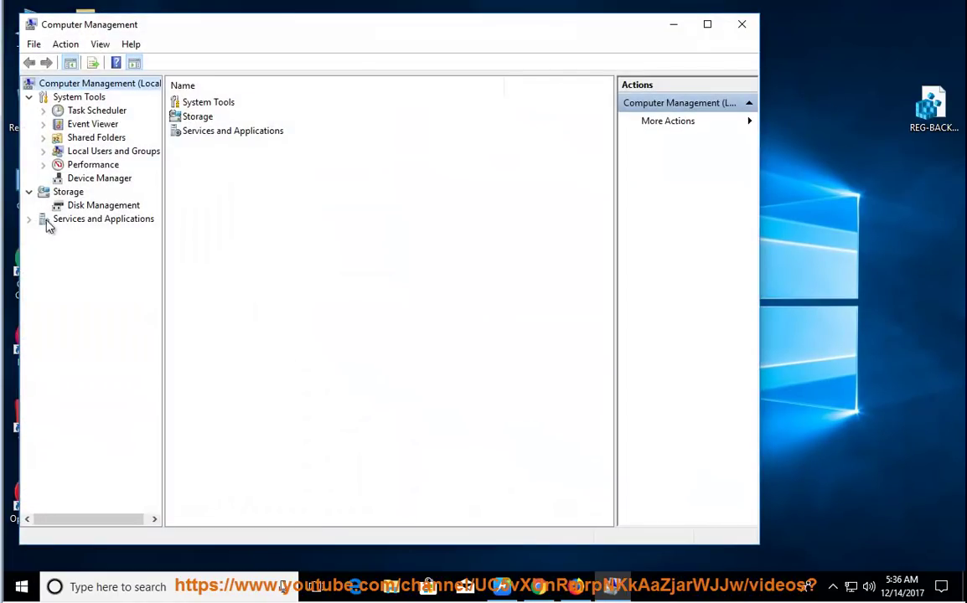
left_click(29, 220)
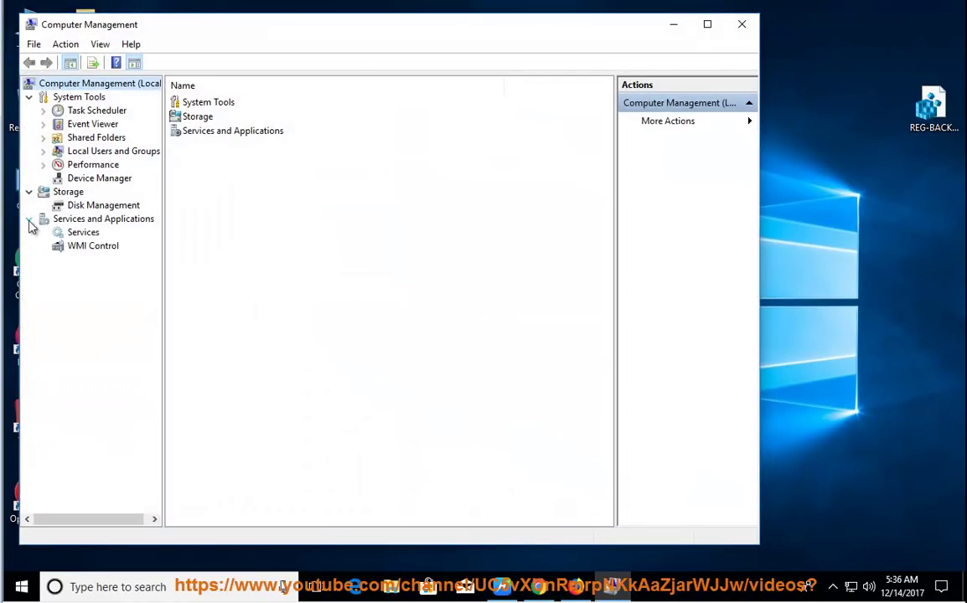
left_click(83, 233)
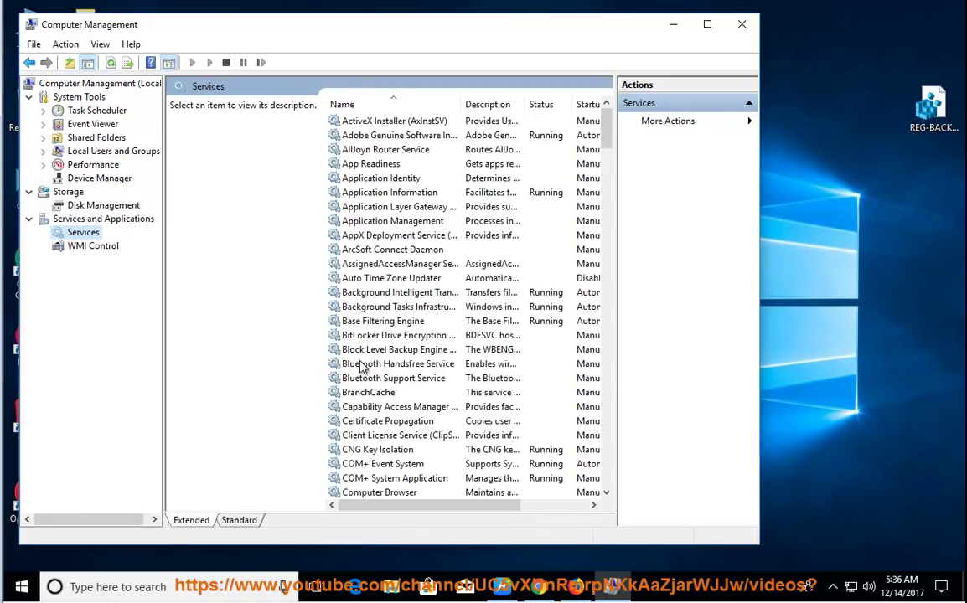
Step: Find the Windows Update service in the list and open its properties
key("w")
scroll(419, 377, "down", 3)
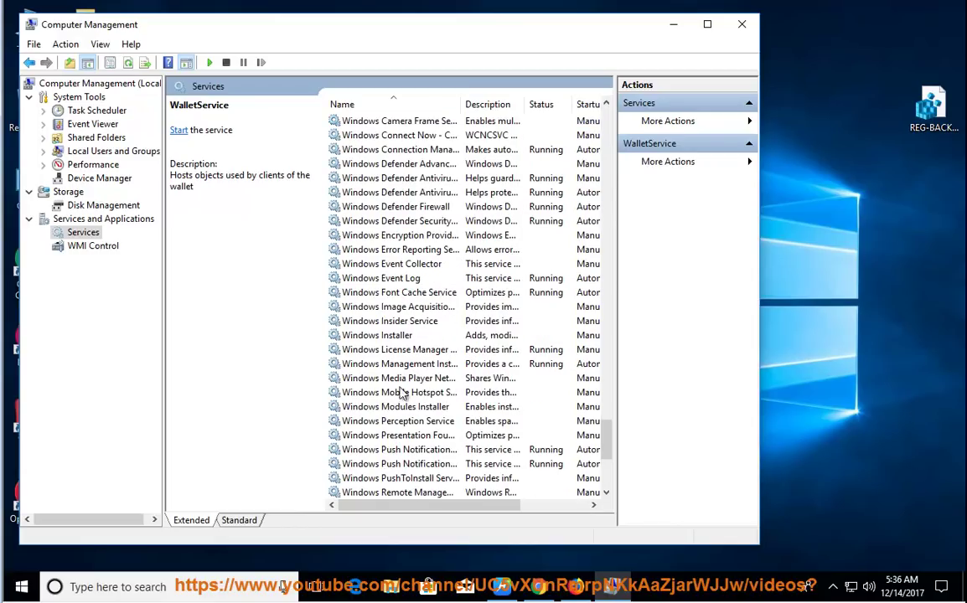
scroll(405, 431, "down", 2)
left_click(397, 466)
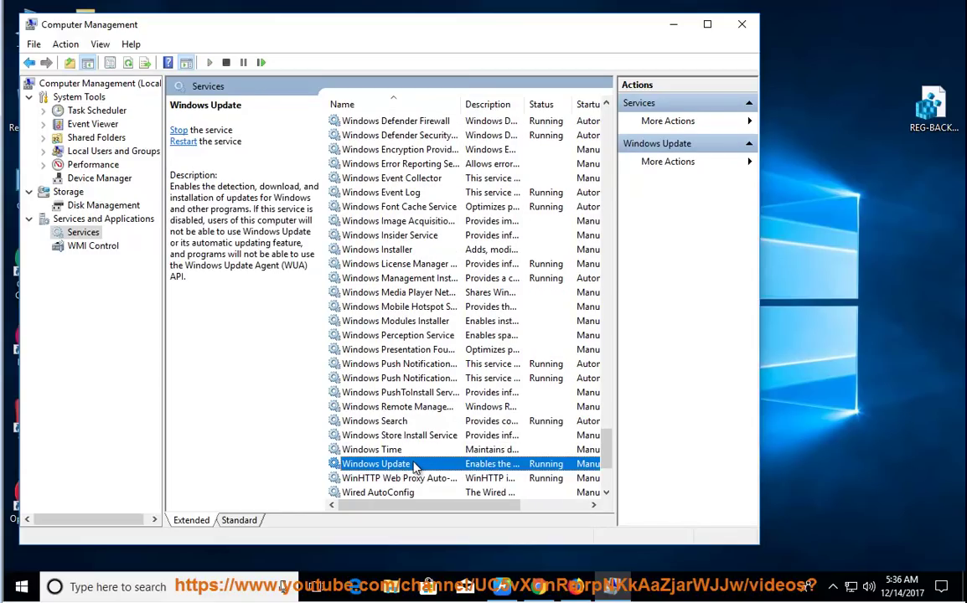
right_click(415, 466)
left_click(403, 429)
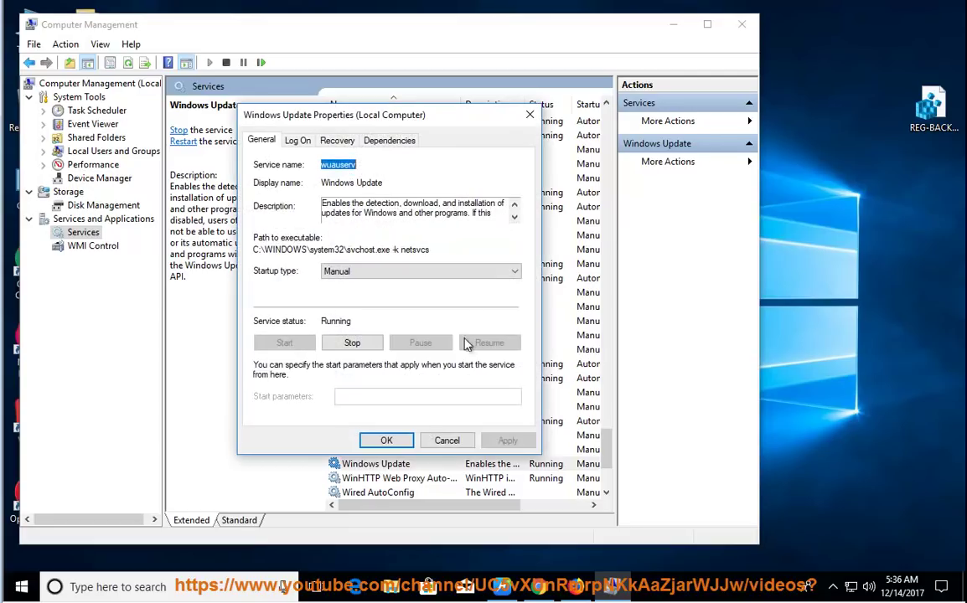
Step: Set the Windows Update startup type to Manual, checking it against the guide's step 2, then confirm and minimize Computer Management
left_click(402, 277)
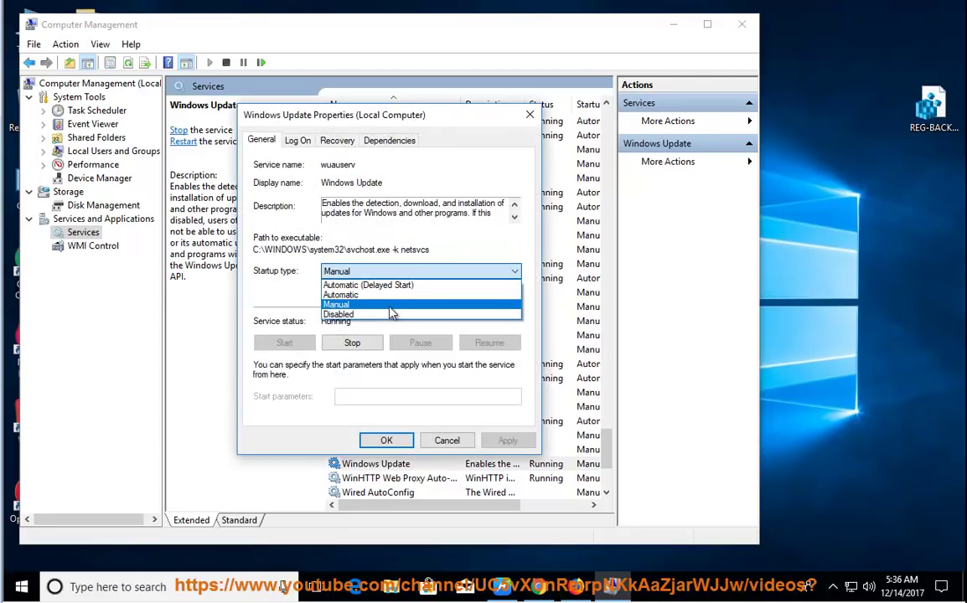
left_click(391, 308)
left_click(501, 591)
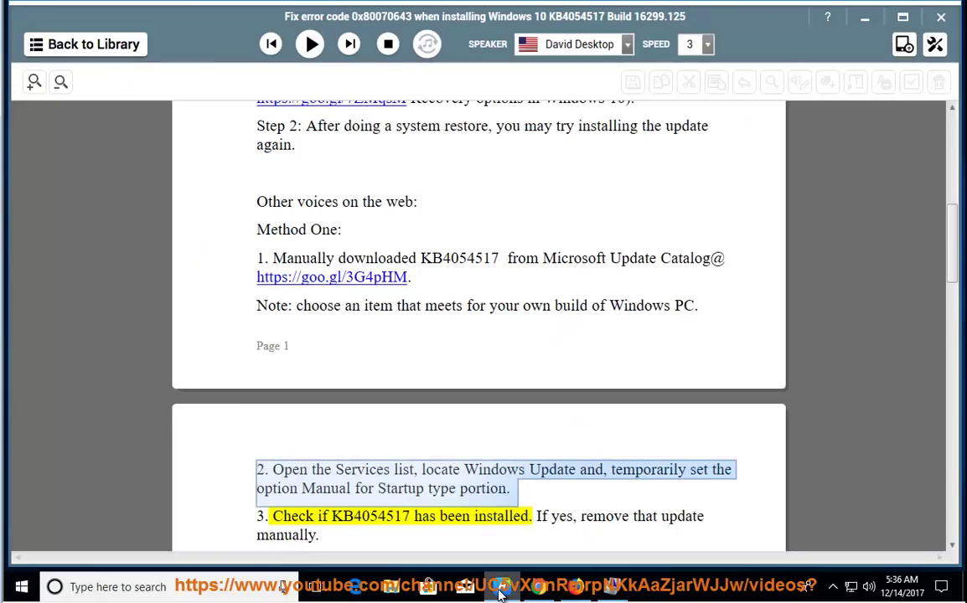
double_click(319, 490)
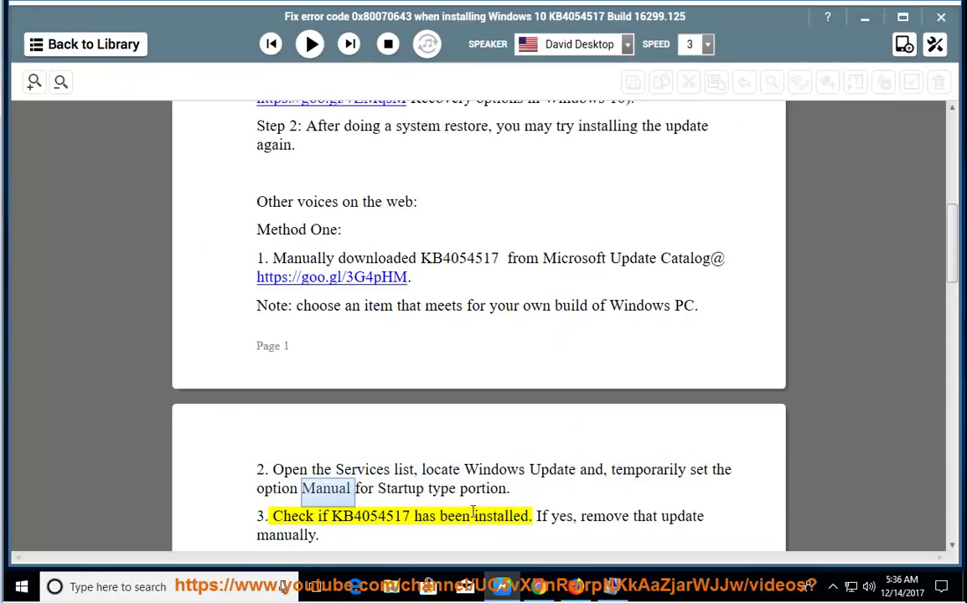
left_click(863, 18)
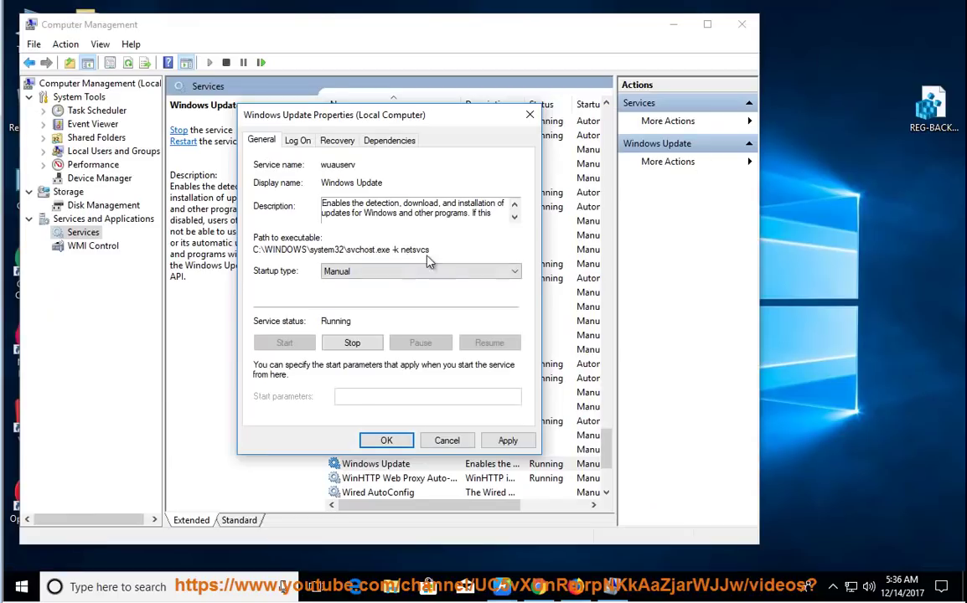
left_click(369, 271)
left_click(367, 303)
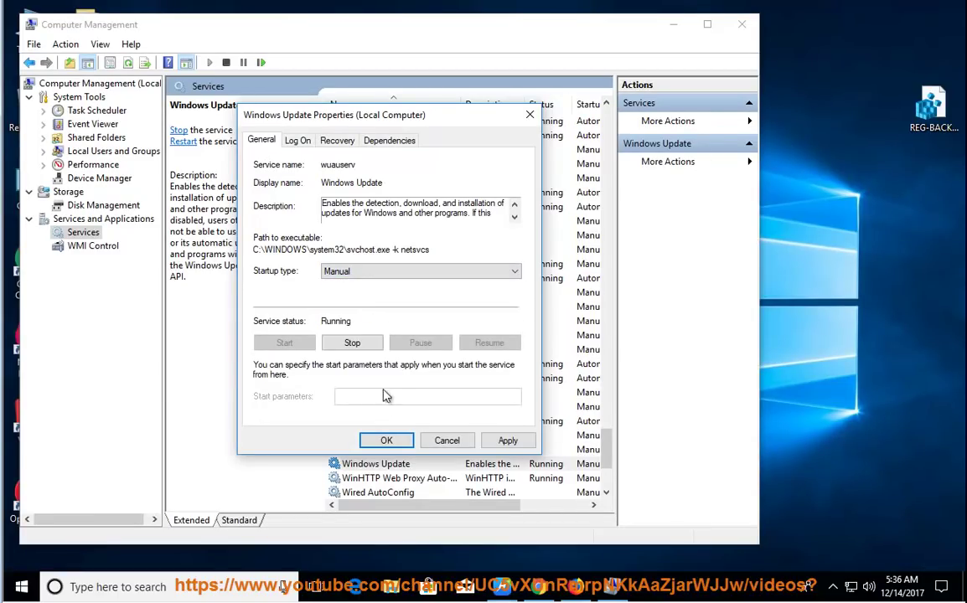
left_click(387, 441)
left_click(673, 24)
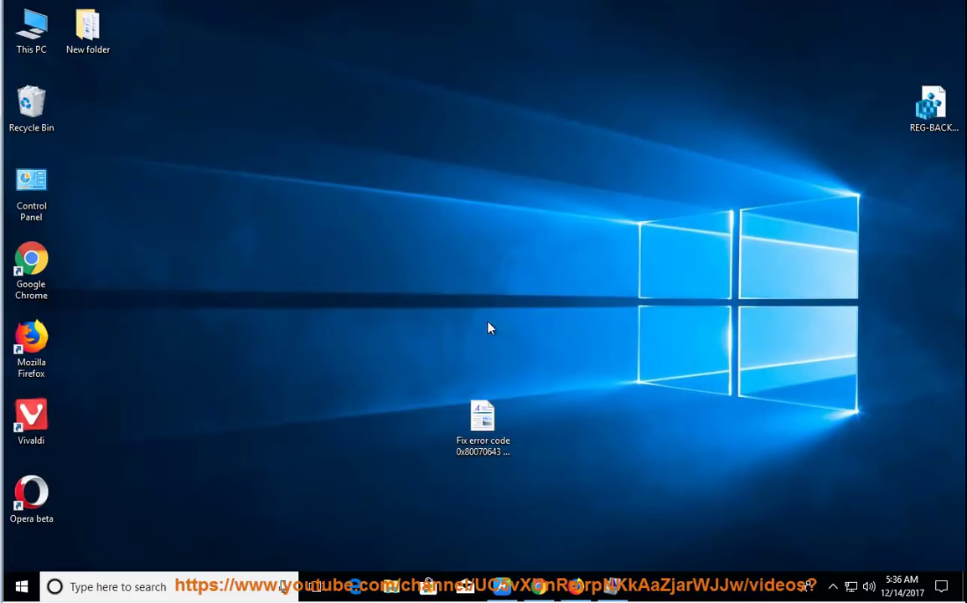
Step: Return to the guide, play step 3 aloud, pause, and highlight the instruction to check for KB4054517
left_click(501, 586)
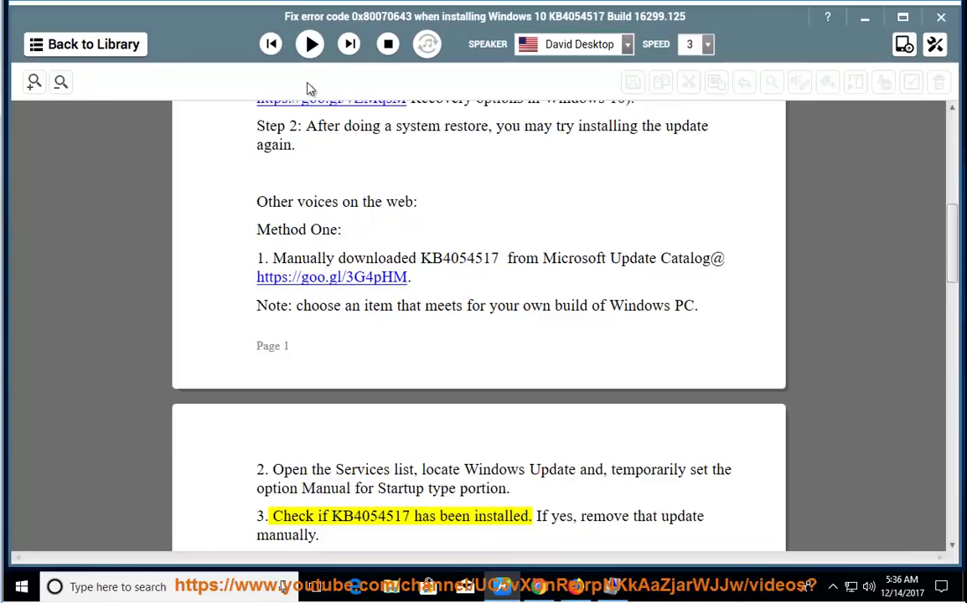
left_click(310, 43)
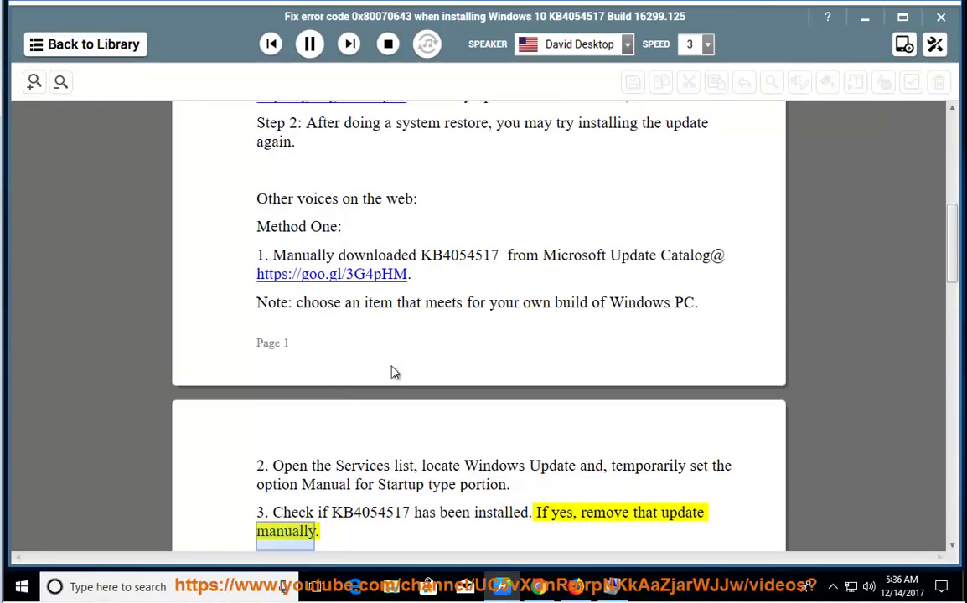
left_click(310, 43)
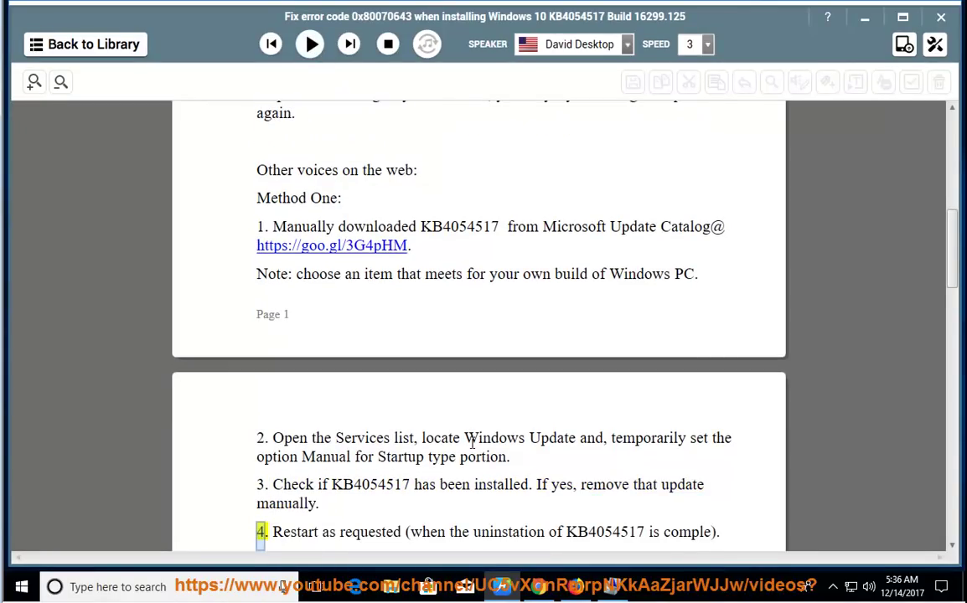
left_click_drag(428, 489, 259, 486)
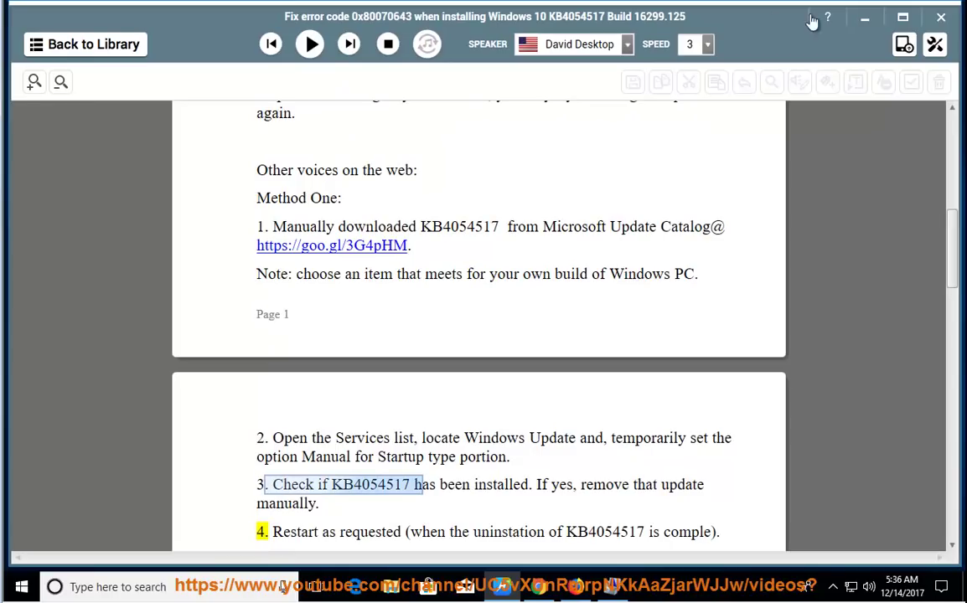
Step: Open the installed updates list in Control Panel, select Security Update for Microsoft Windows (KB4054517), and minimize the window
left_click(865, 17)
double_click(35, 194)
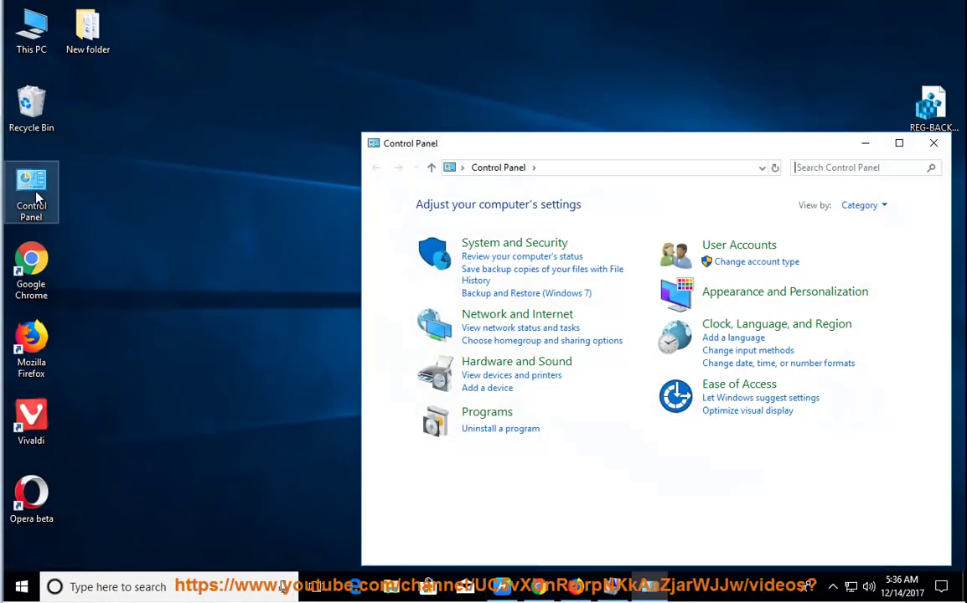
left_click(490, 414)
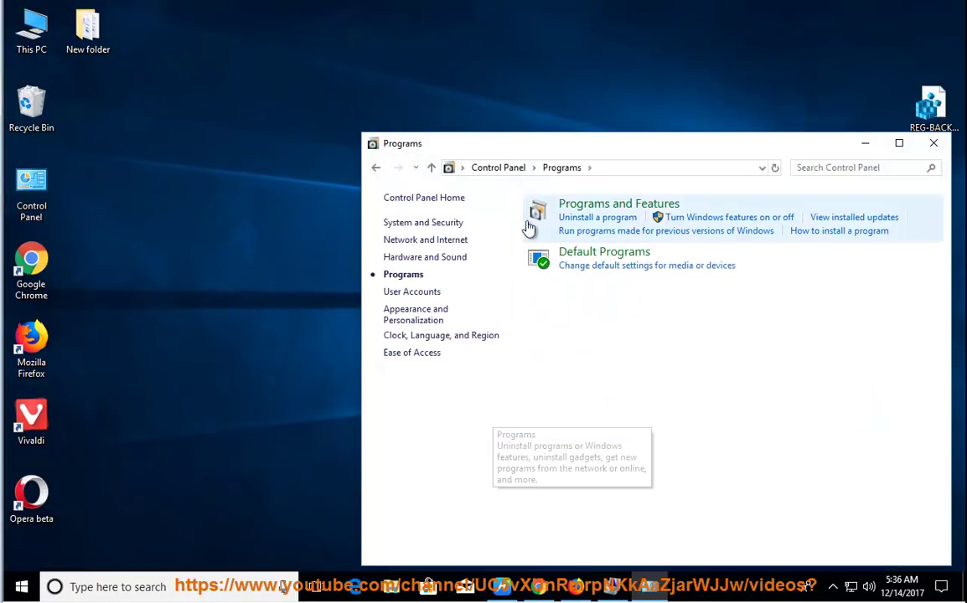
left_click(856, 220)
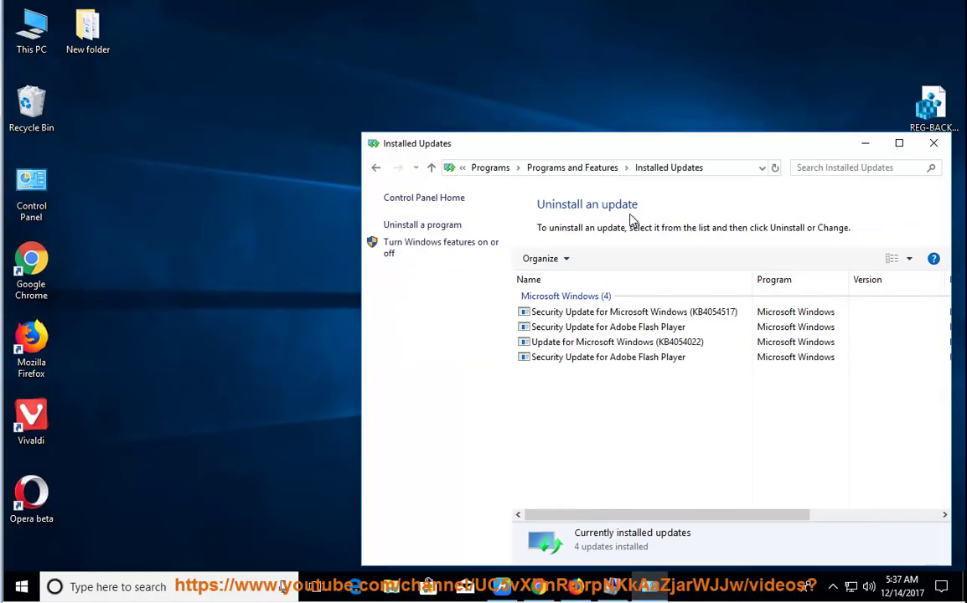
left_click(609, 314)
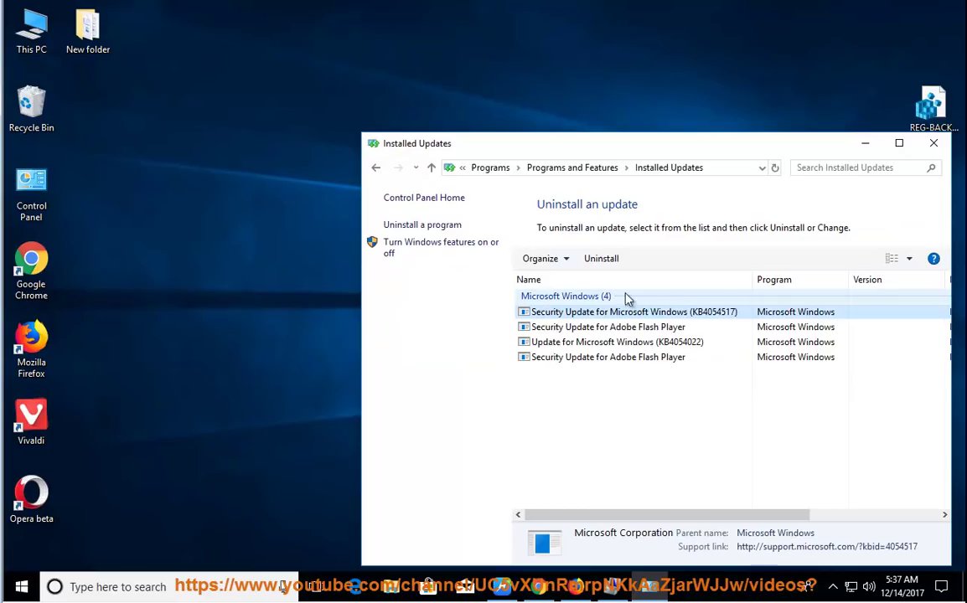
left_click(868, 144)
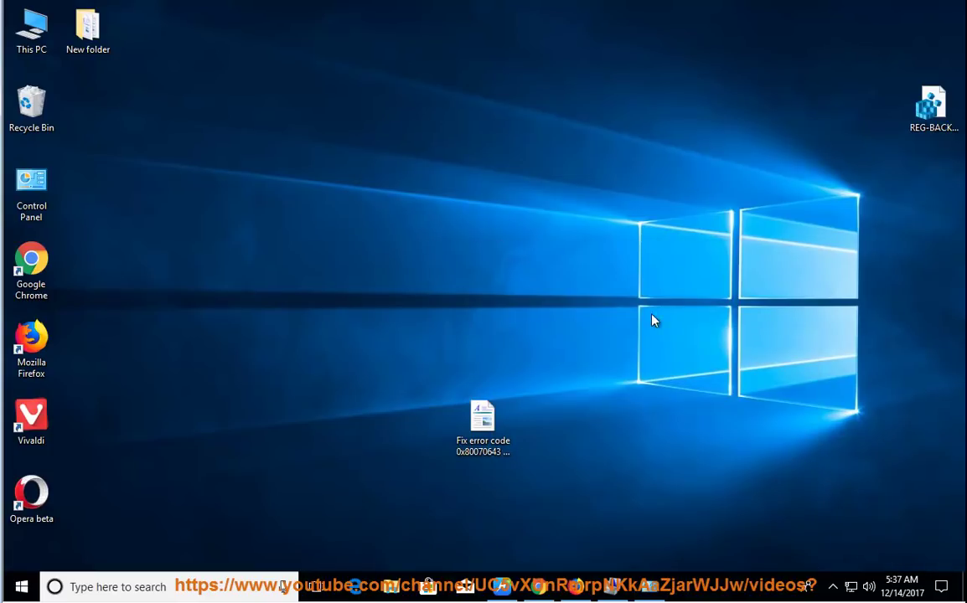
Step: Check the guide's removal instruction, show the Uninstall option for KB4054517 without running it, and return to the guide
left_click(501, 586)
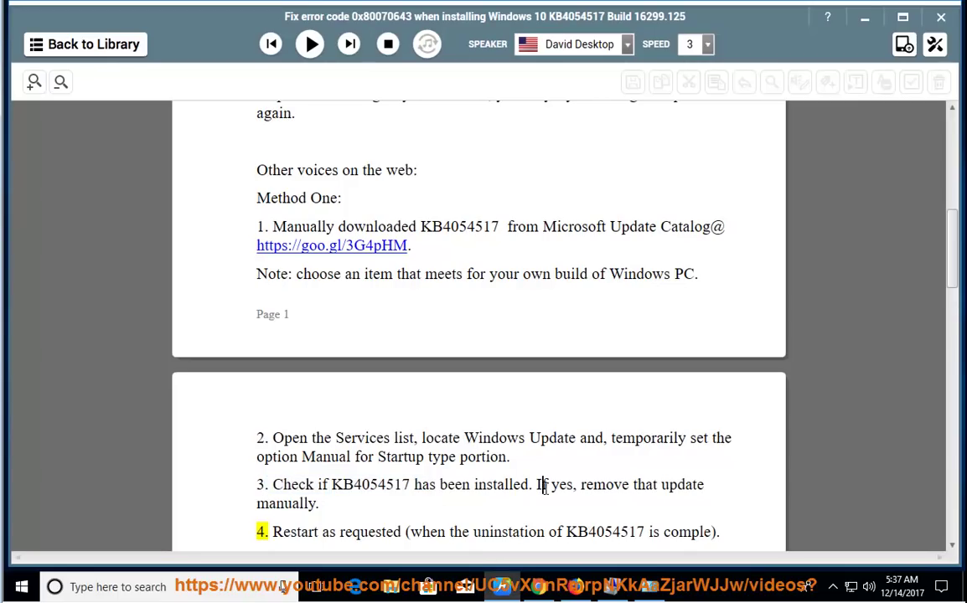
left_click(650, 587)
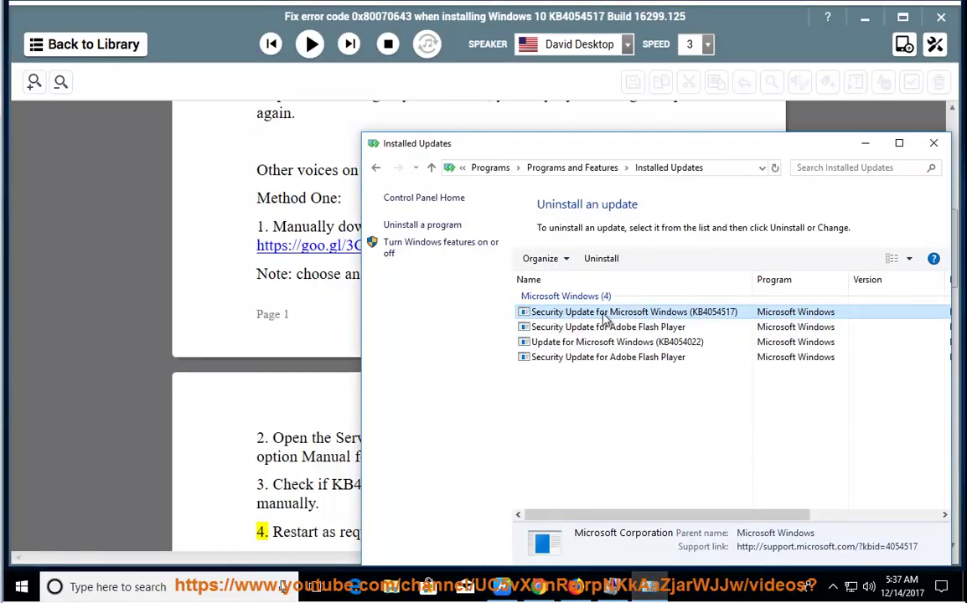
right_click(604, 320)
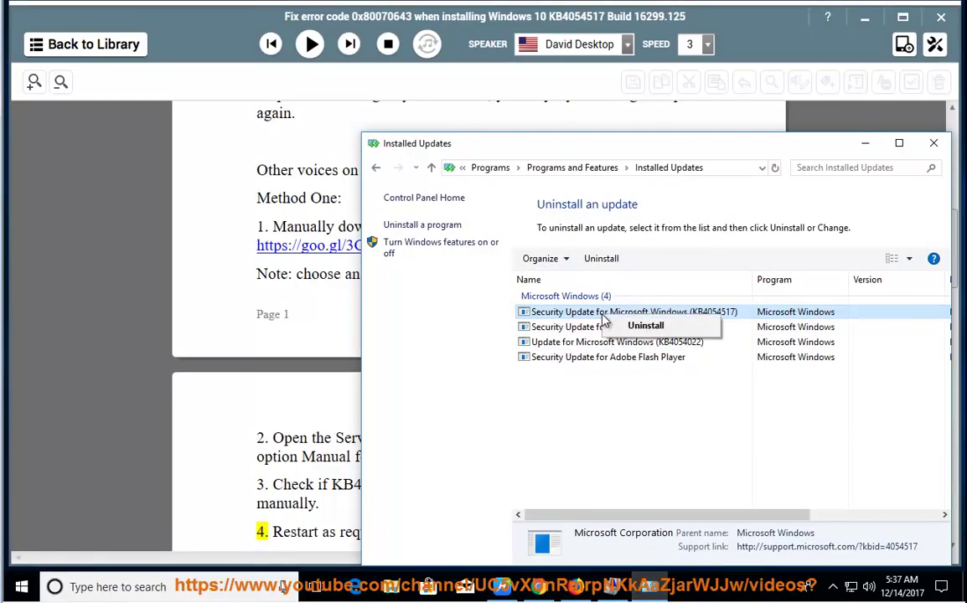
left_click(615, 410)
left_click(865, 144)
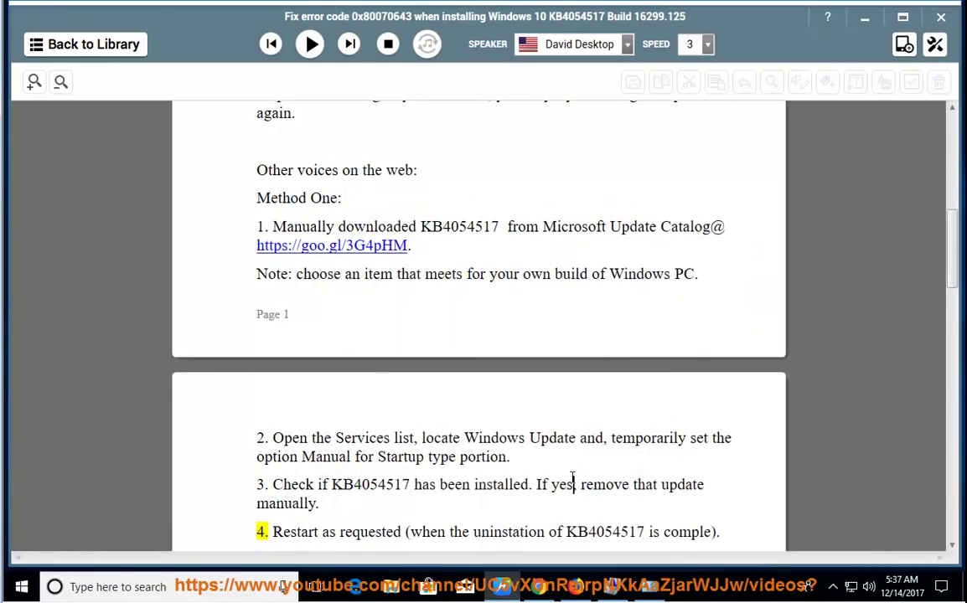
Step: Resume the read-aloud from step 4 and check the installed updates list while steps 5 to 7 are read
left_click(309, 45)
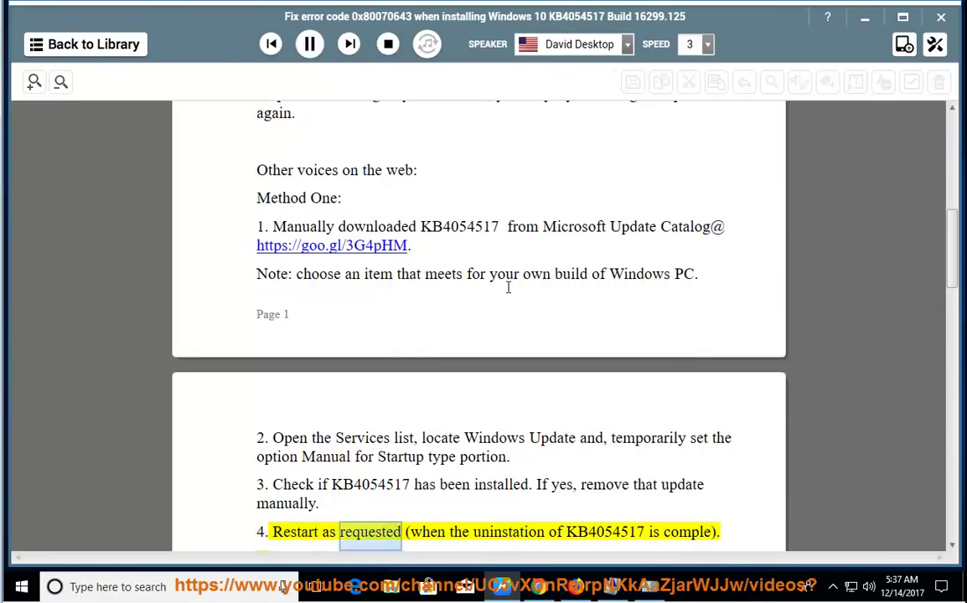
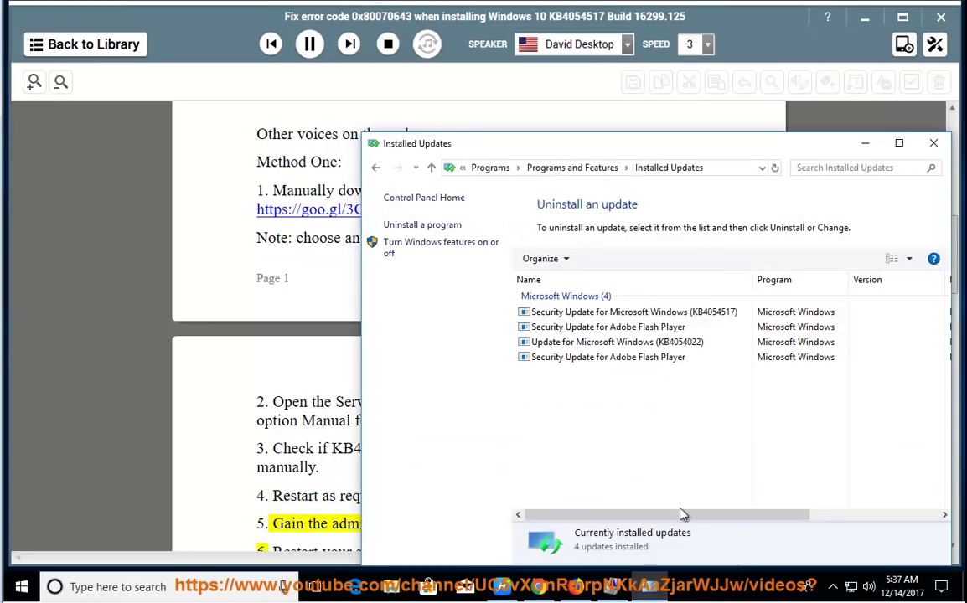
left_click(654, 592)
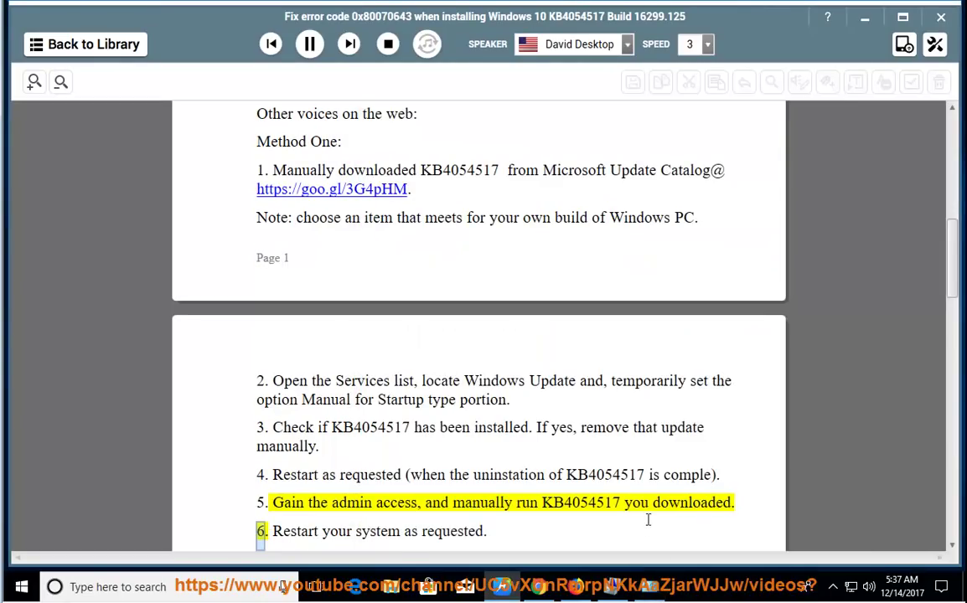
left_click(653, 591)
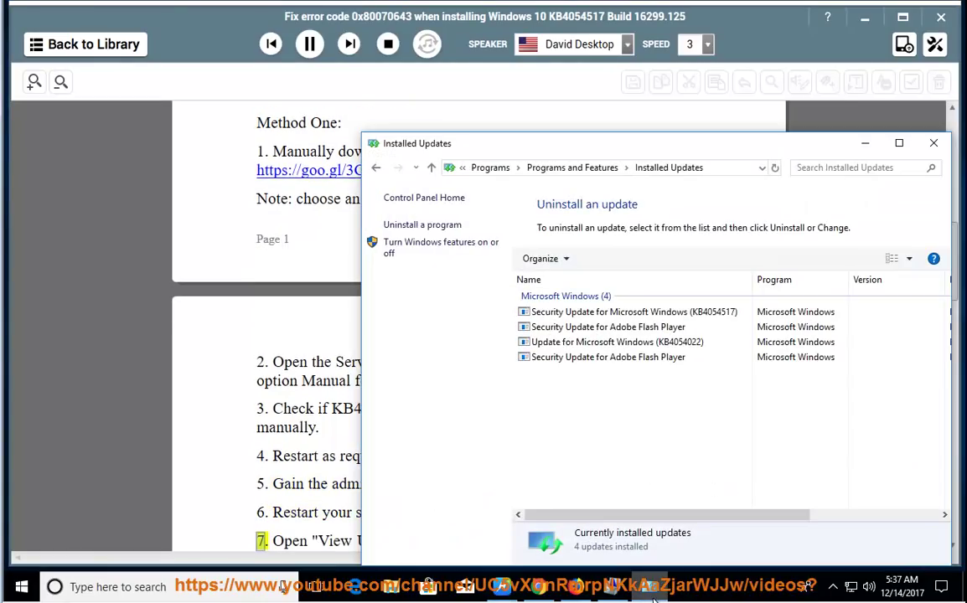
left_click(655, 593)
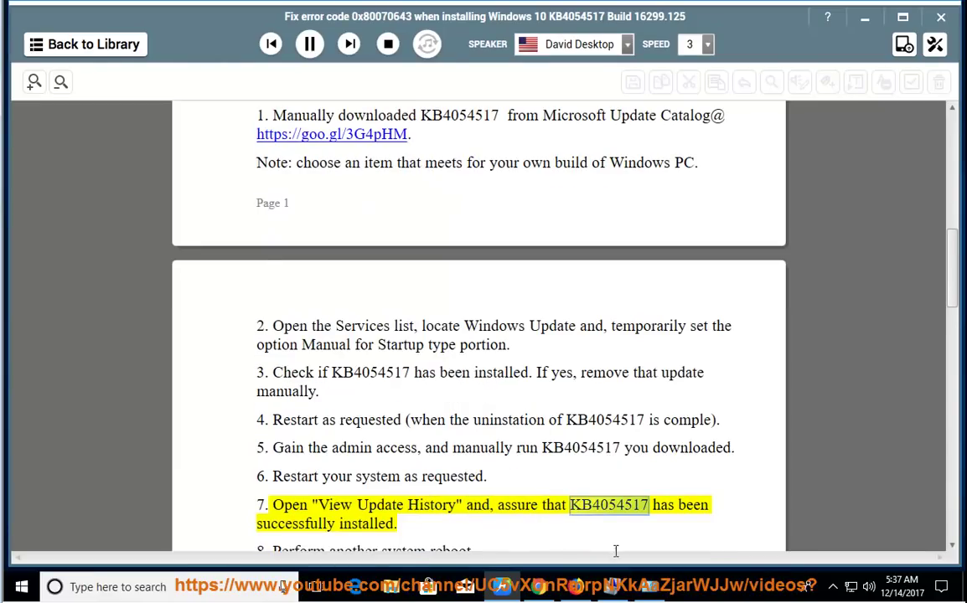
left_click(653, 592)
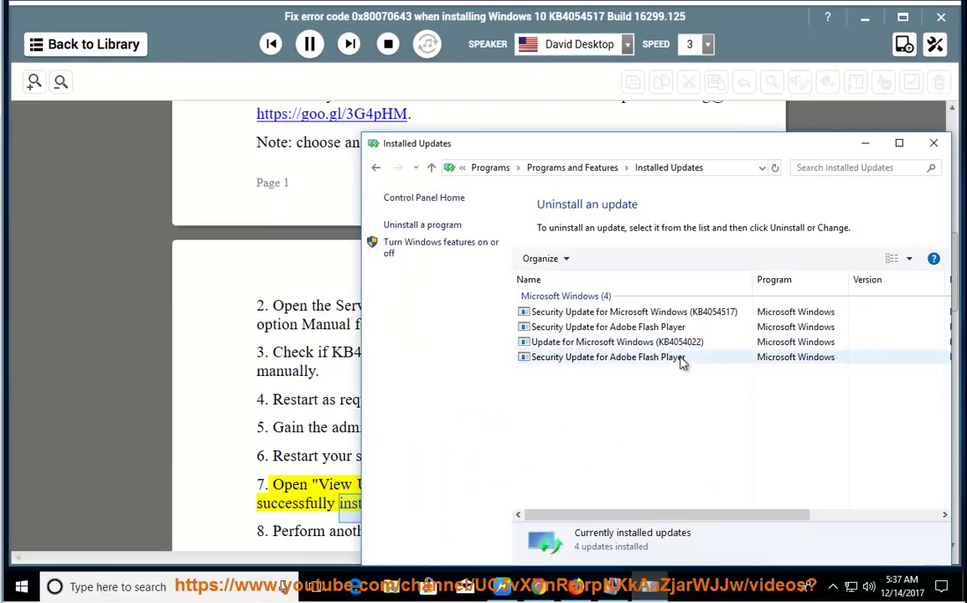
Step: Select Security Update for Microsoft Windows (KB4054517), return to the guide, and pause the read-aloud after the Winver note
left_click(663, 315)
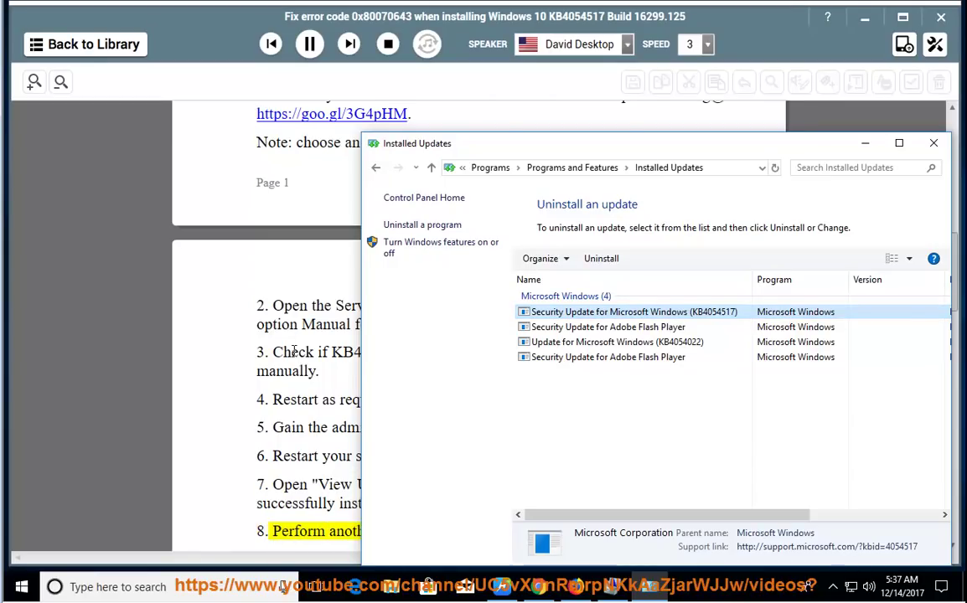
left_click(264, 315)
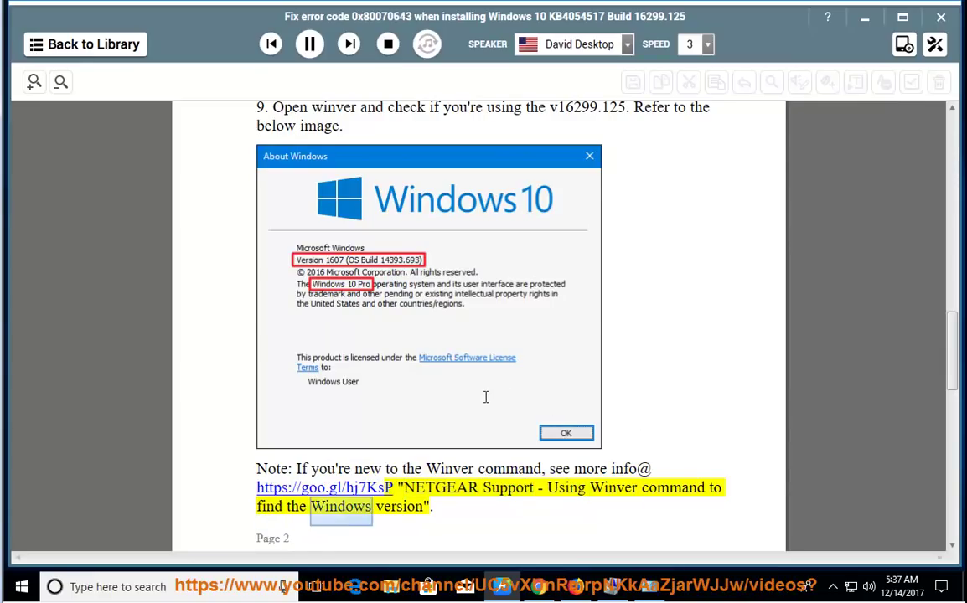
left_click(310, 44)
Step: Copy "winver" from the guide's step 9, search Windows for it, run it as administrator, and allow the elevation request
scroll(383, 243, "up", 3)
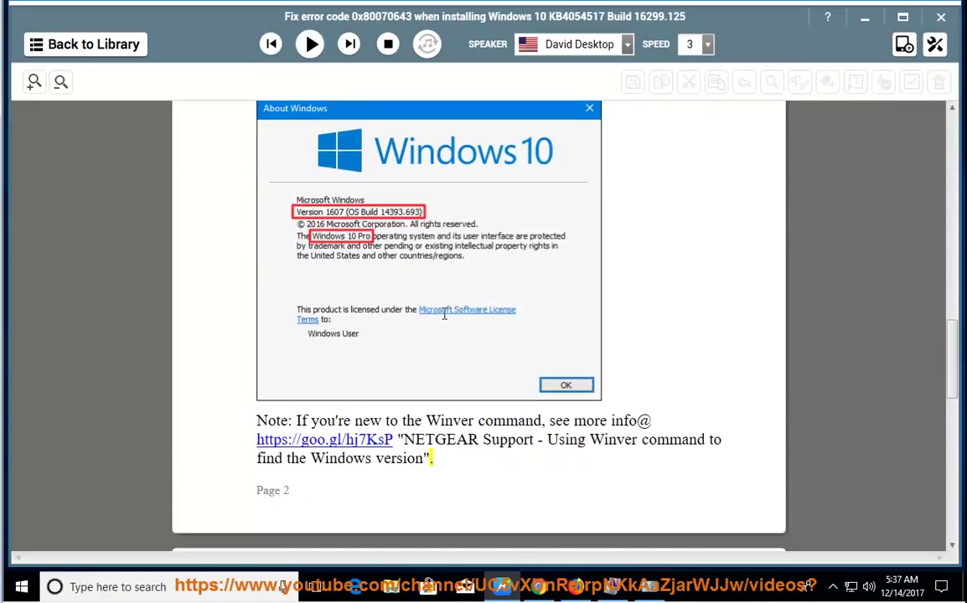
double_click(335, 131)
right_click(361, 134)
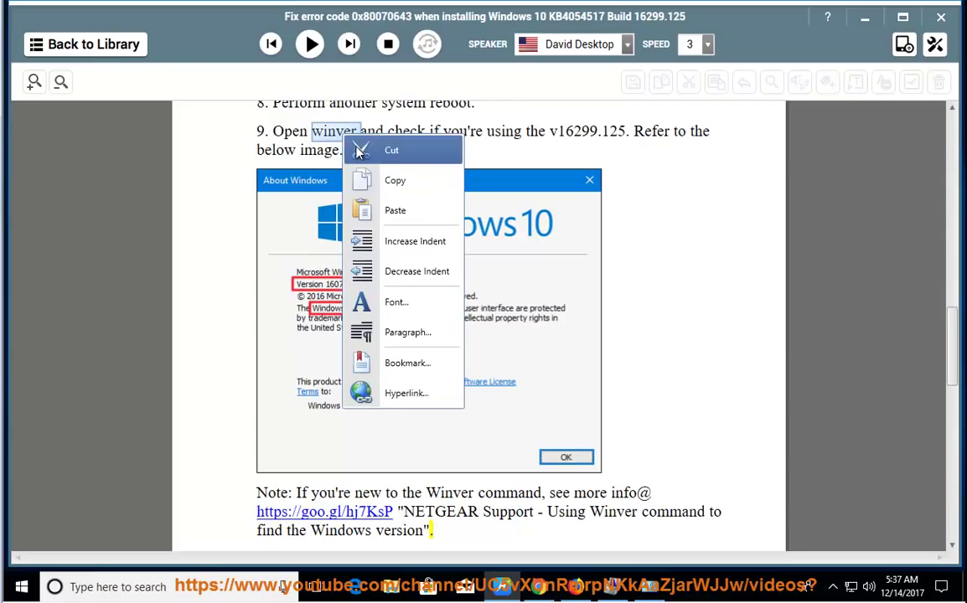
left_click(387, 180)
left_click(199, 585)
key("ctrl+v")
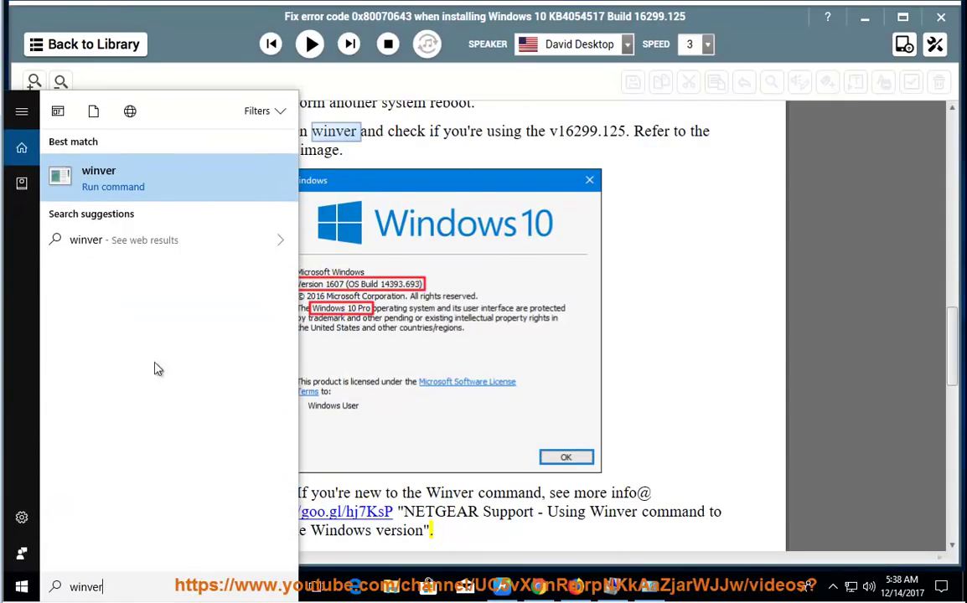
right_click(172, 188)
left_click(209, 202)
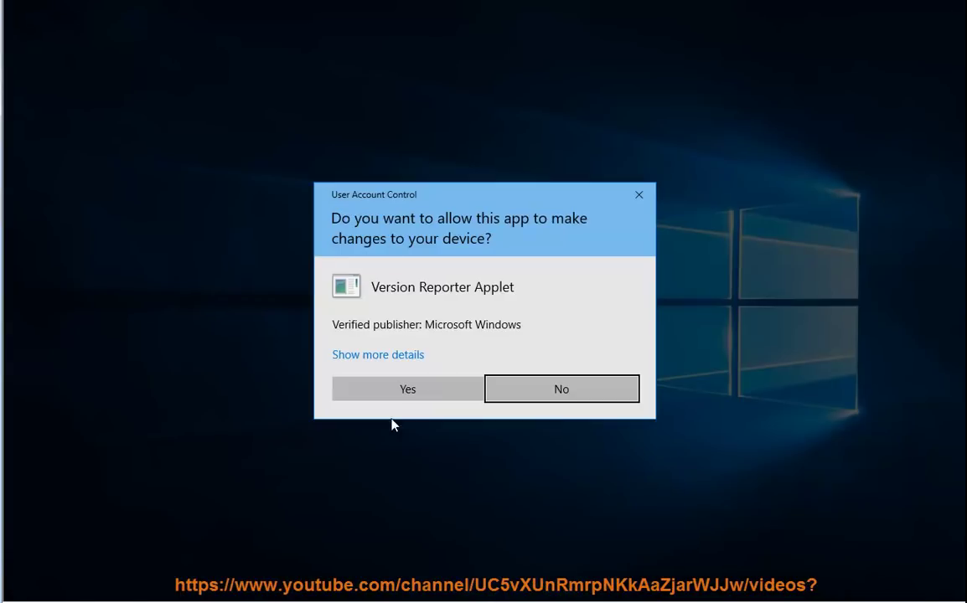
left_click(397, 392)
Step: Place the About Windows dialog beside the guide's sample image to compare the OS builds, and close it
left_click_drag(198, 55, 711, 207)
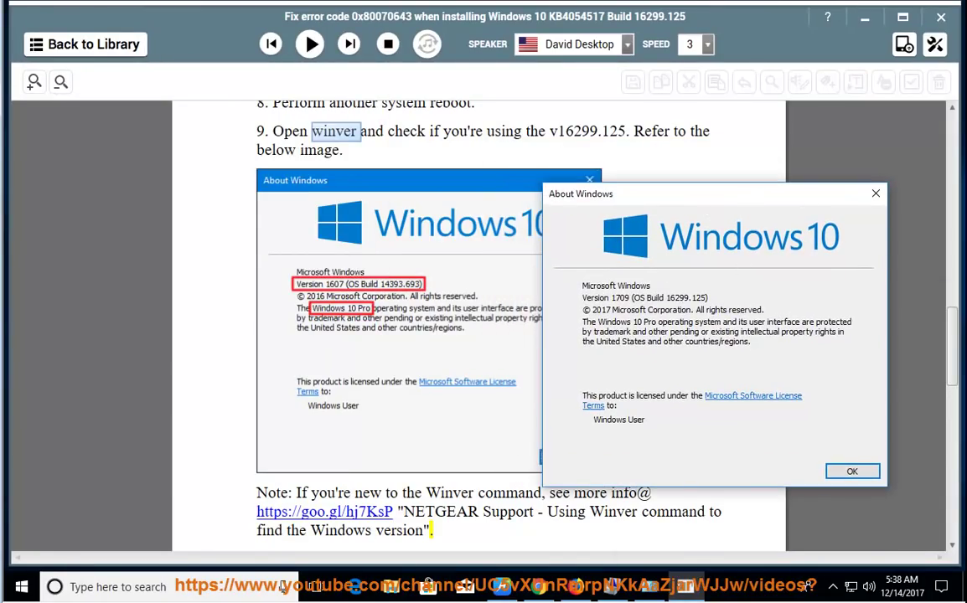
left_click_drag(563, 203, 597, 199)
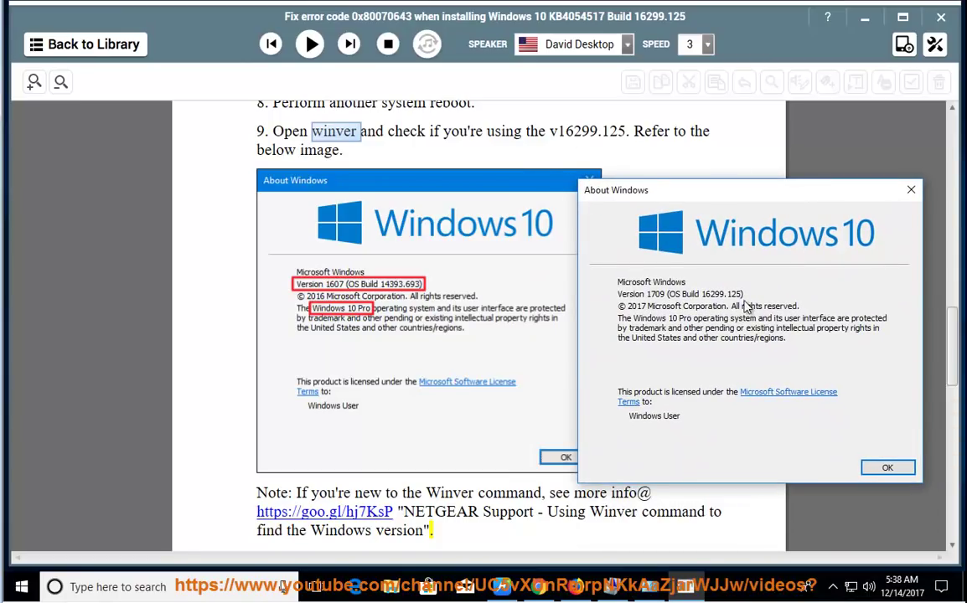
left_click(917, 198)
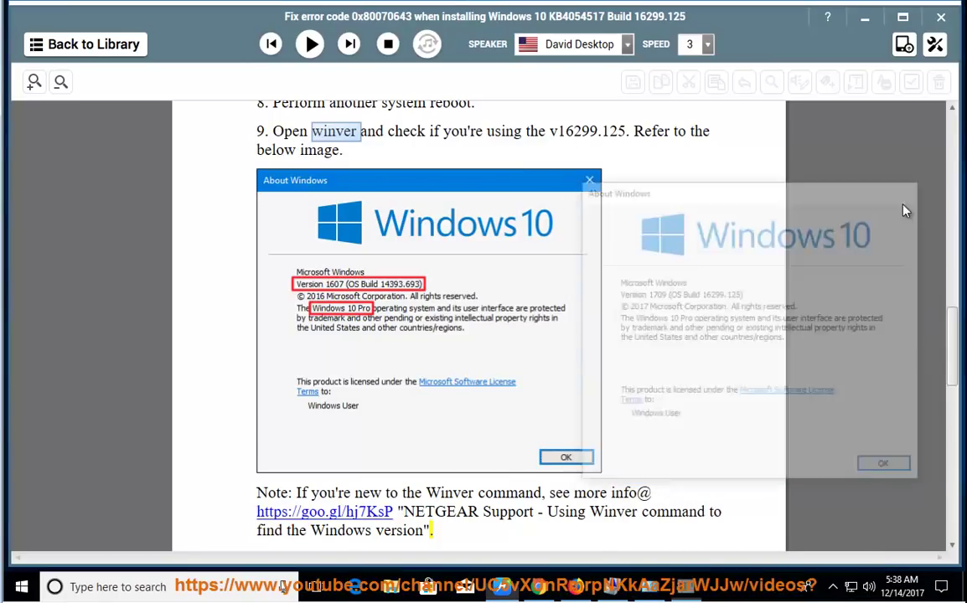
Step: Resume the read-aloud through step 10, pause it, and highlight the word AUTOMATIC in that step
scroll(656, 482, "down", 1)
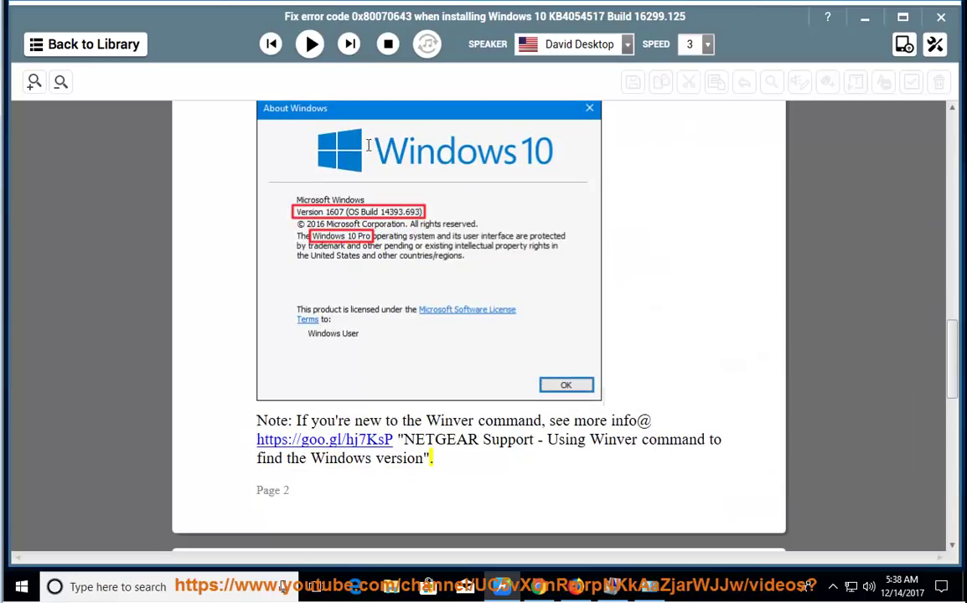
left_click(310, 44)
scroll(537, 283, "down", 1)
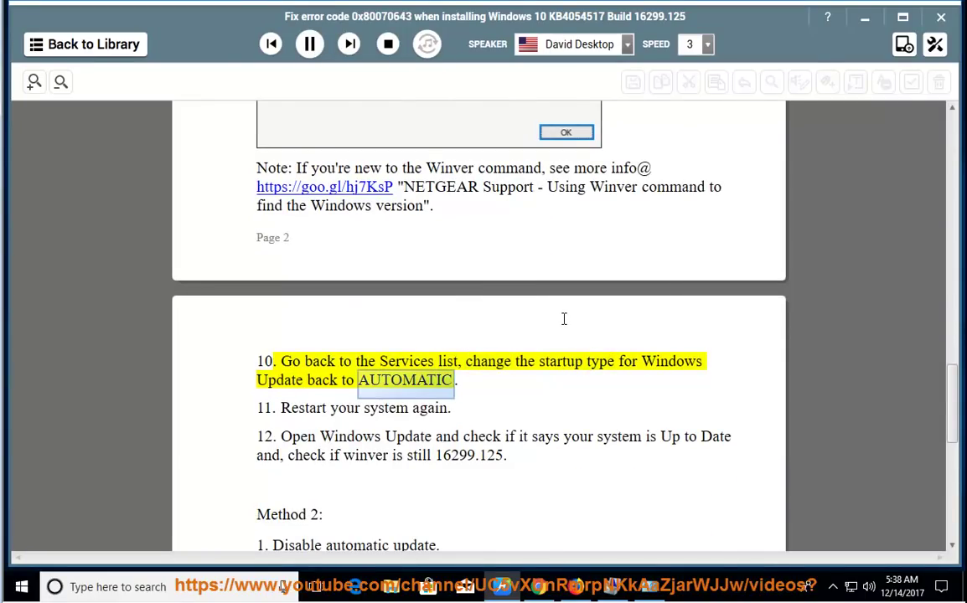
left_click(310, 44)
left_click(403, 383)
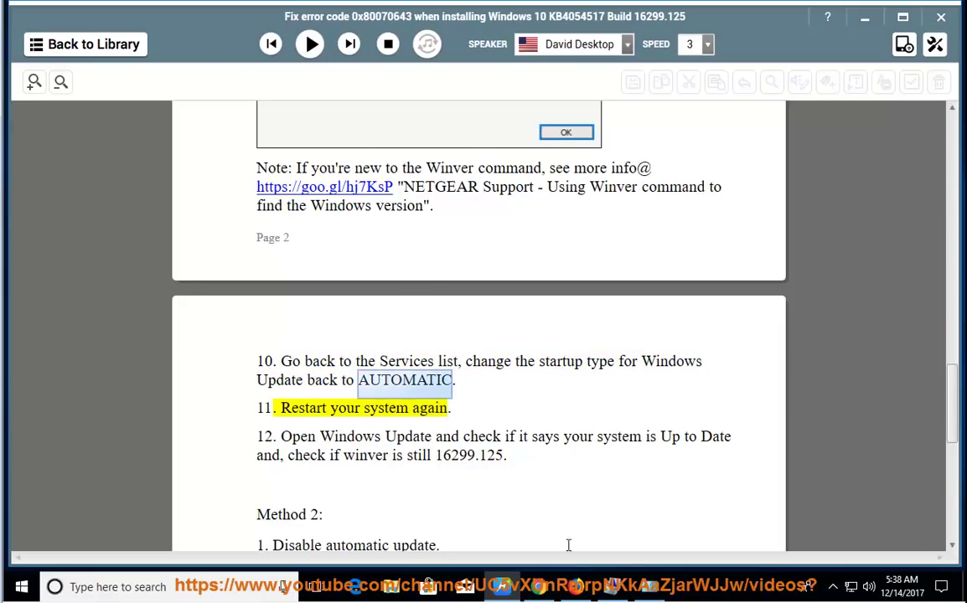
Step: Switch to Computer Management, set the Windows Update service's startup type to Automatic, and minimize the window
key("alt+Tab")
right_click(398, 466)
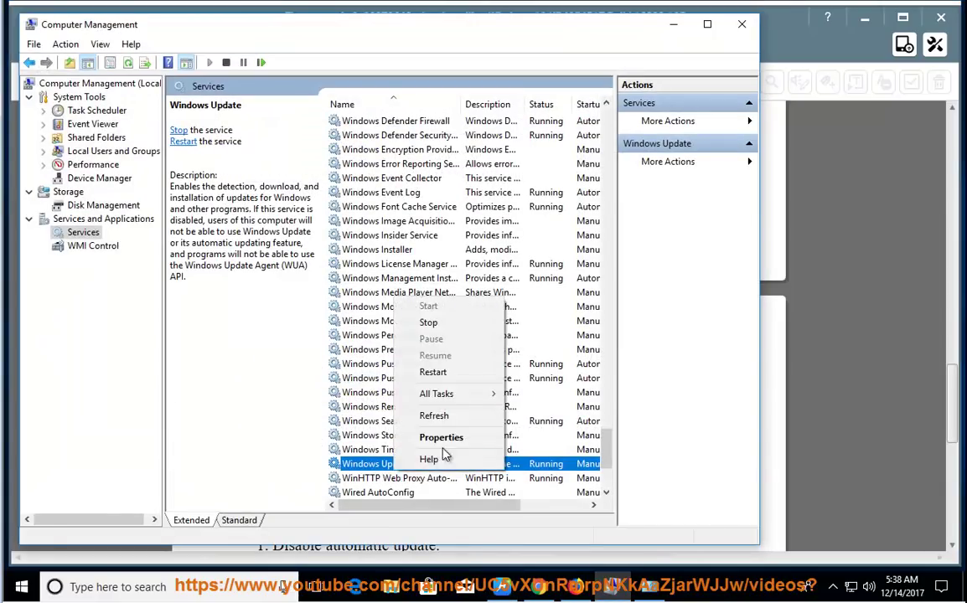
left_click(432, 438)
left_click(368, 272)
left_click(369, 295)
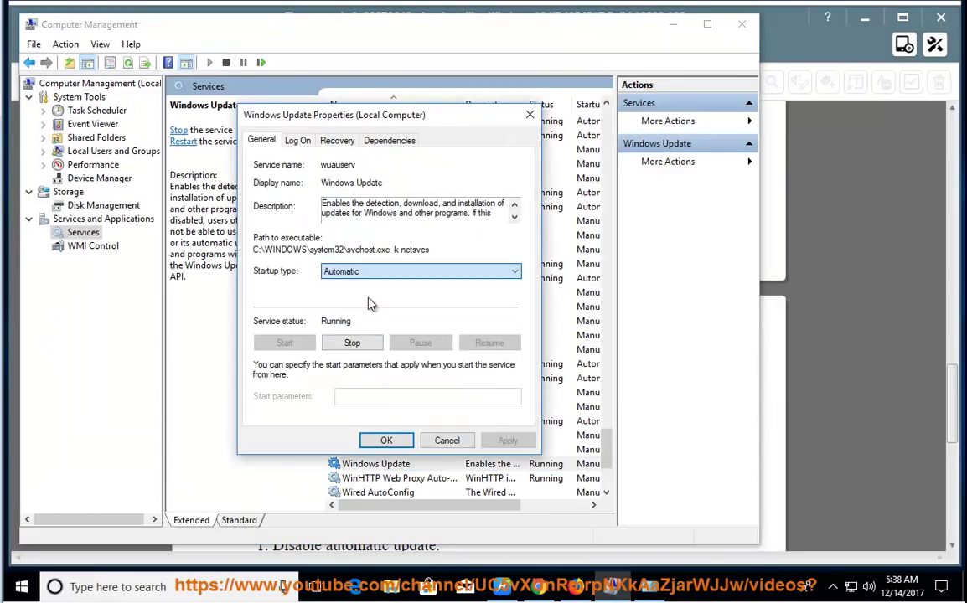
left_click(386, 442)
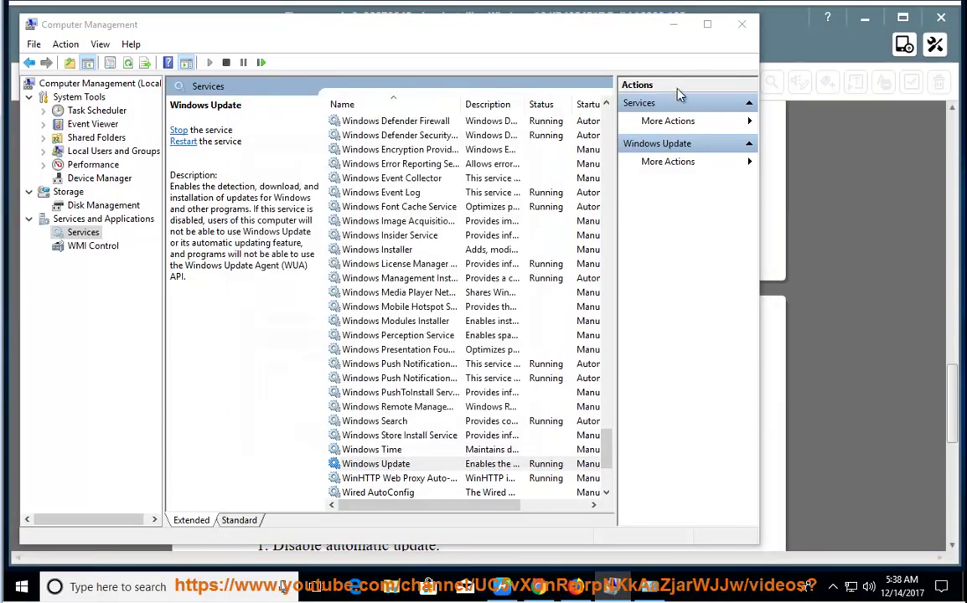
left_click(673, 23)
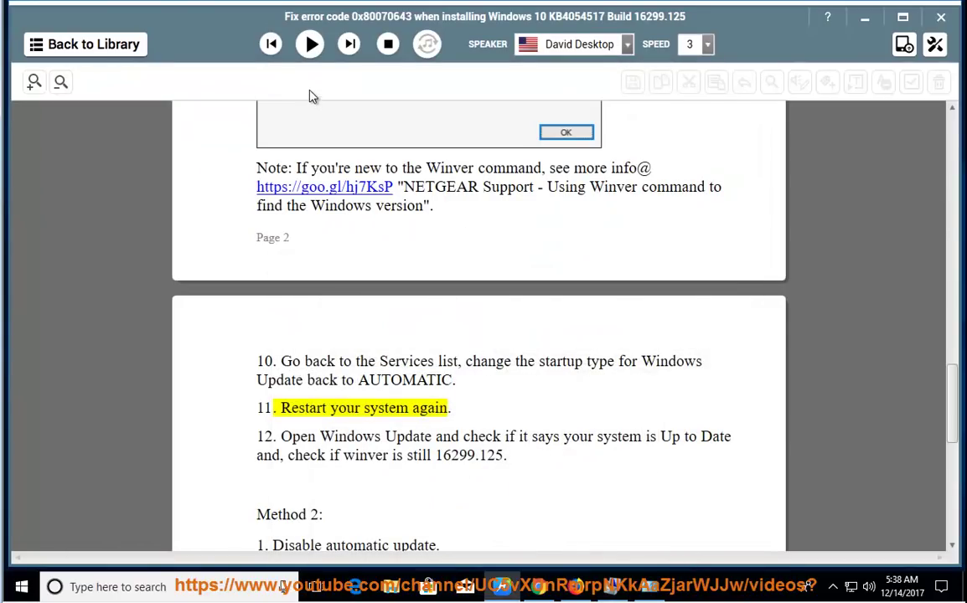
Step: Play steps 11 and 12 aloud, pause, and highlight the instruction to check Windows Update in step 12
left_click(310, 46)
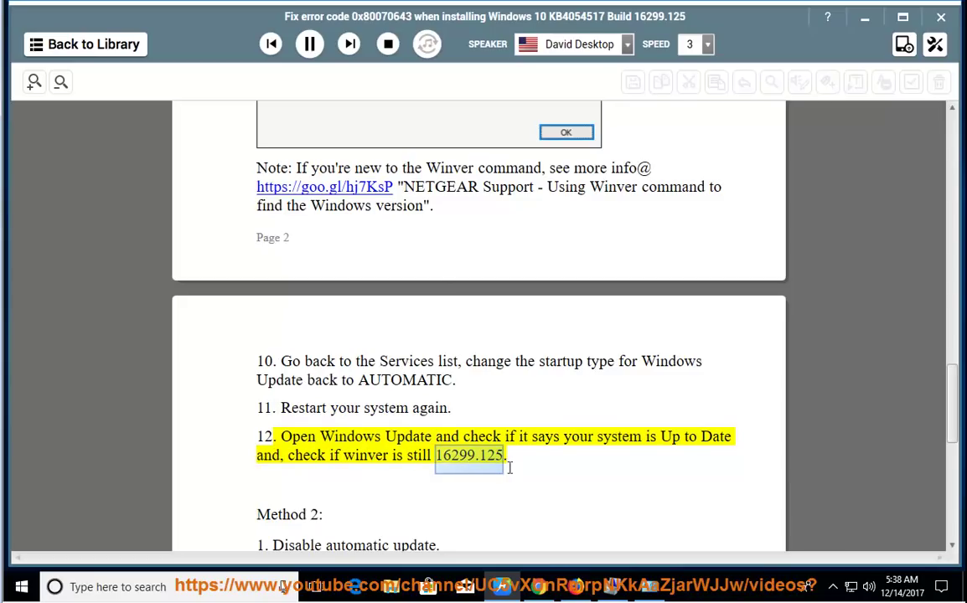
left_click(309, 43)
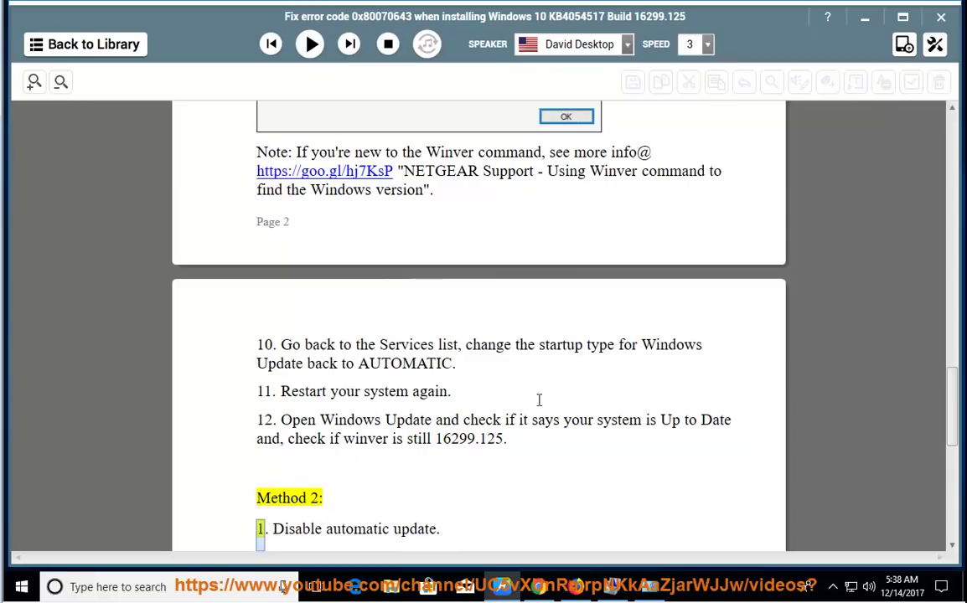
left_click_drag(630, 426, 327, 427)
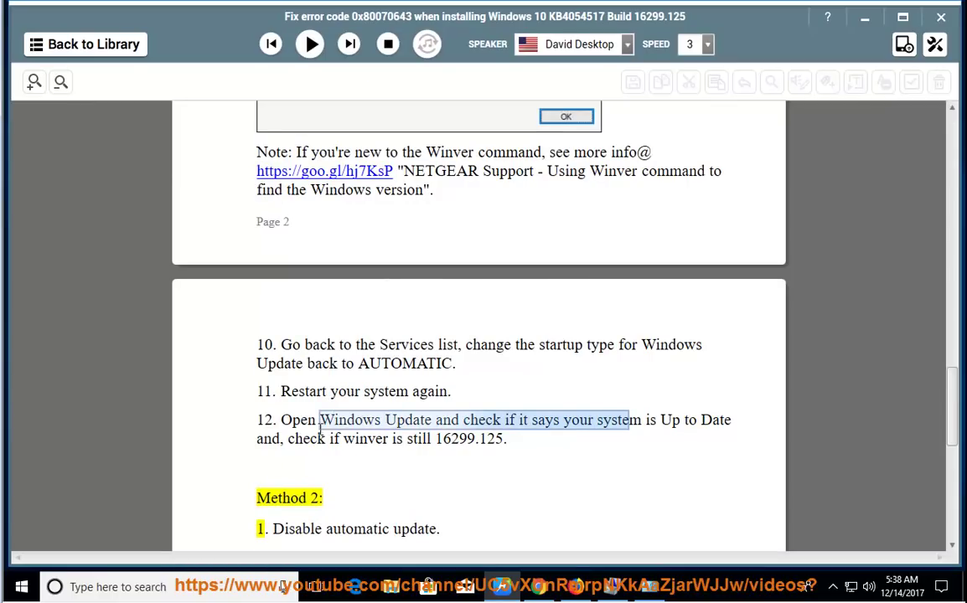
Step: Check the update status on the Windows Update page in Settings, minimize it, and resume the guide's read-aloud
left_click(21, 587)
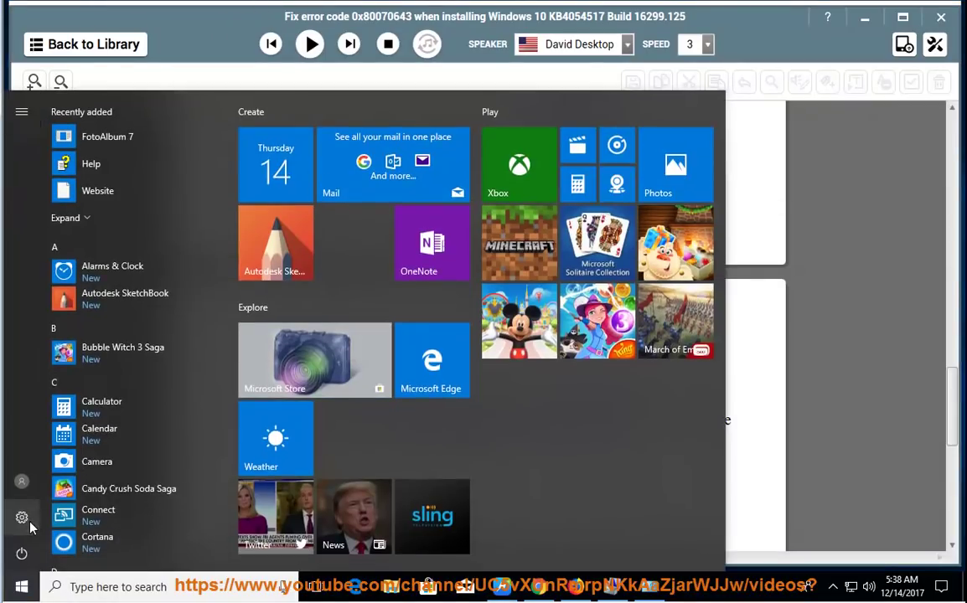
left_click(27, 520)
scroll(466, 466, "down", 3)
left_click(358, 495)
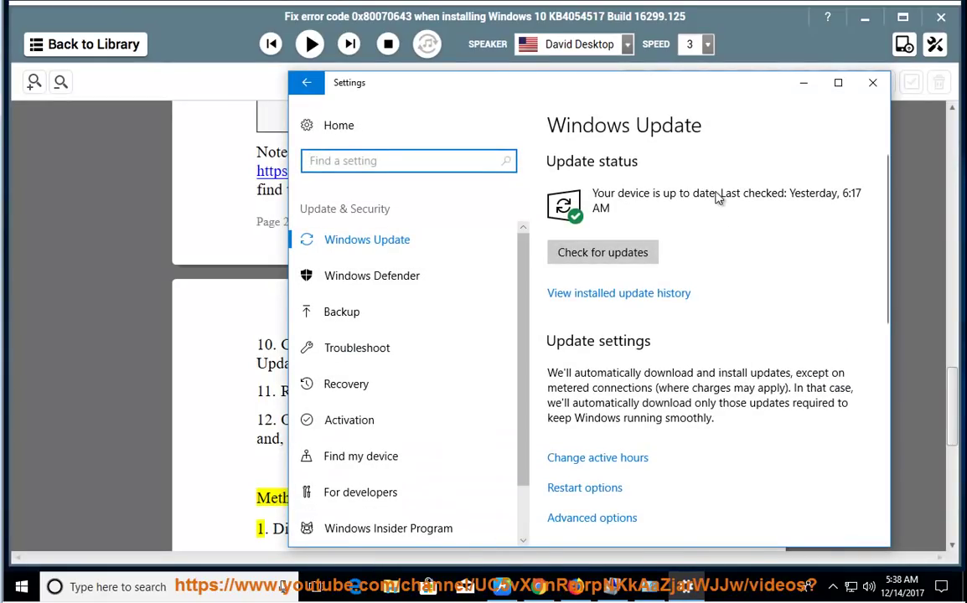
left_click(804, 82)
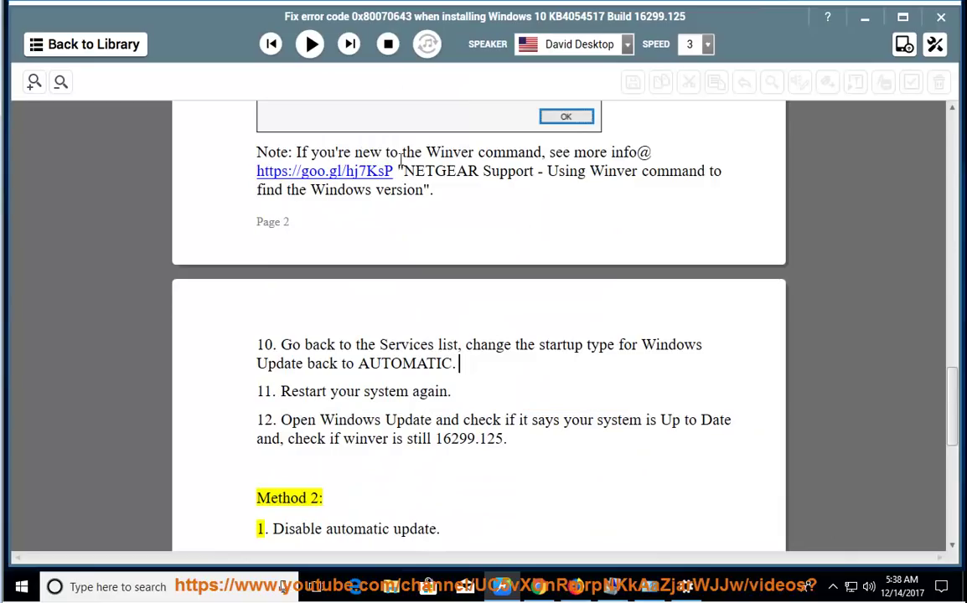
key("ctrl+space")
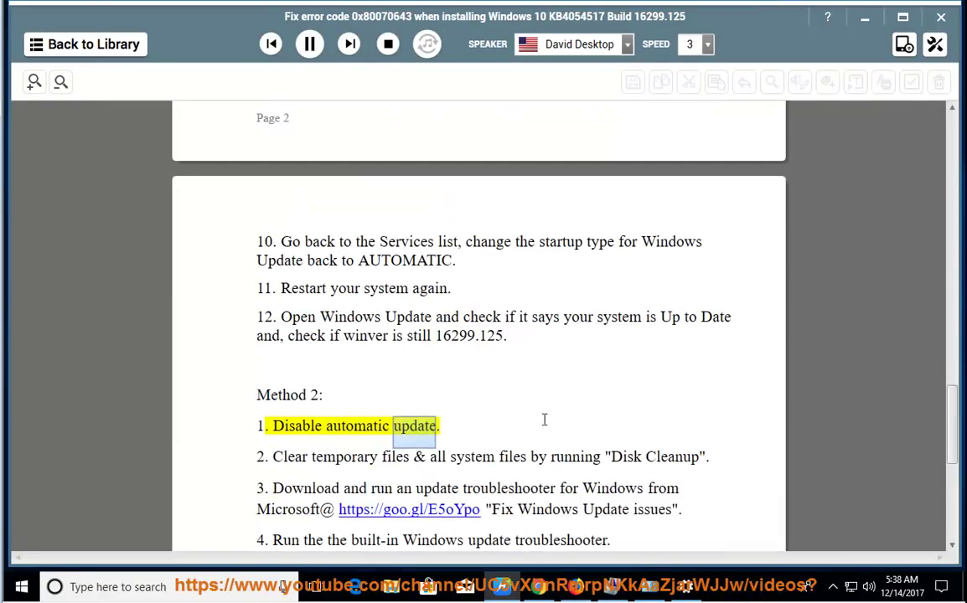
Step: Try the Manual and Disabled startup types in the Windows Update service's properties, and cancel the dialog
key("alt+Tab")
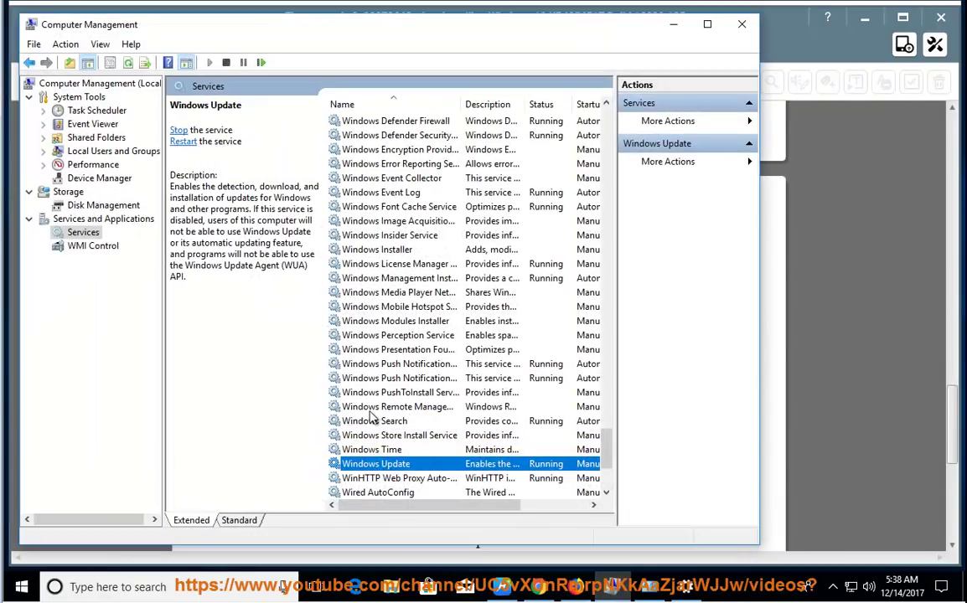
right_click(383, 468)
left_click(415, 430)
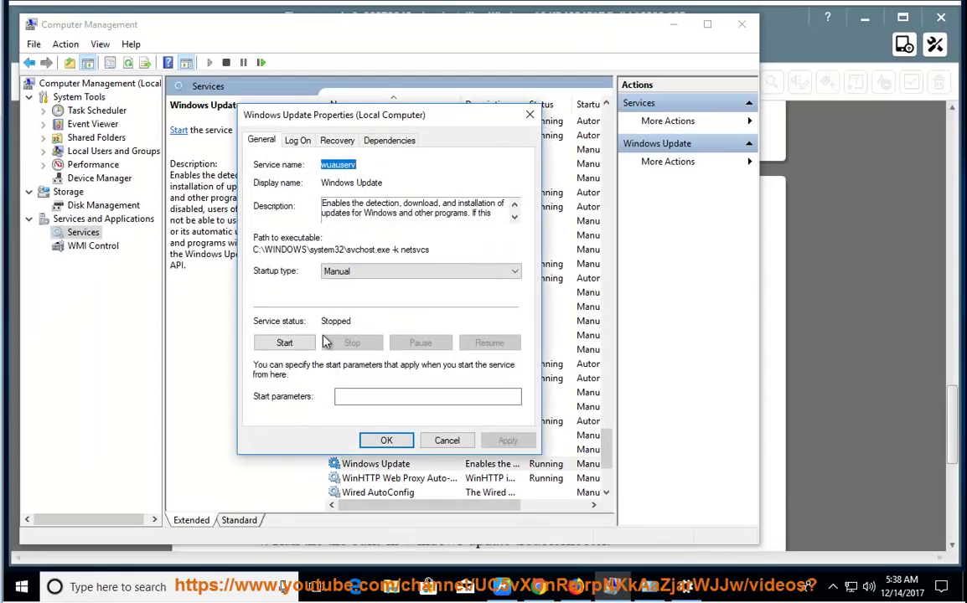
left_click(346, 271)
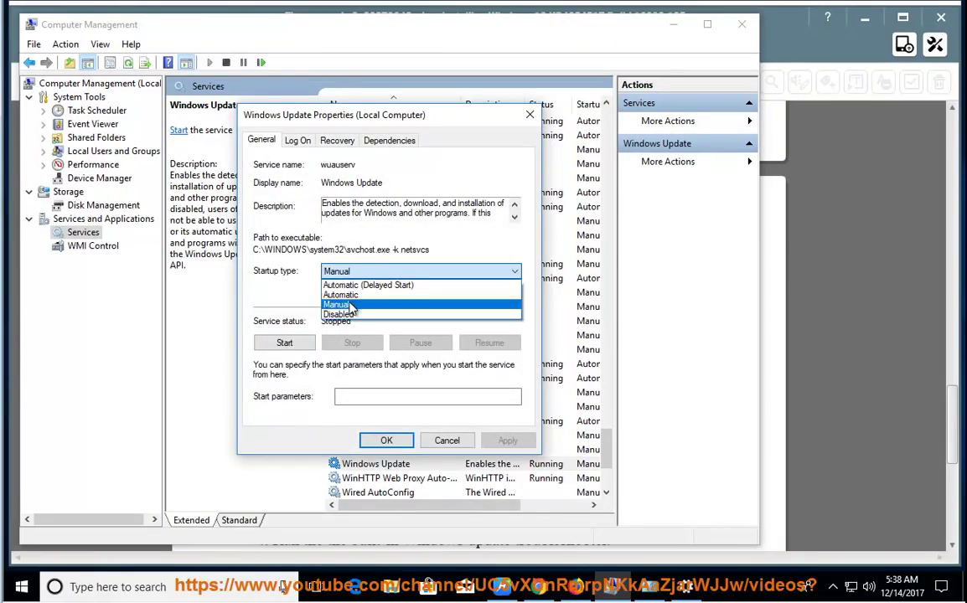
left_click(350, 305)
left_click(352, 270)
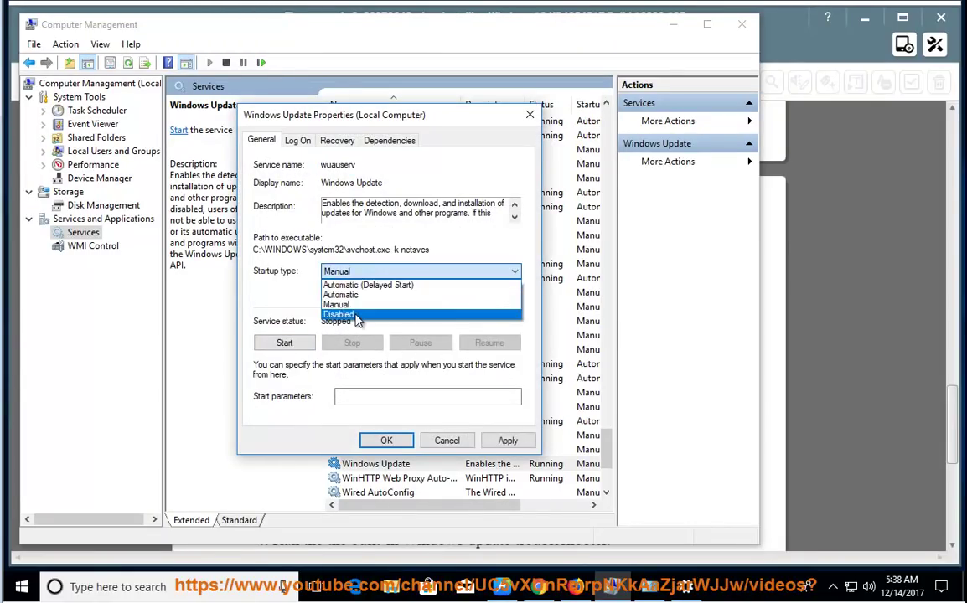
left_click(357, 315)
left_click(445, 440)
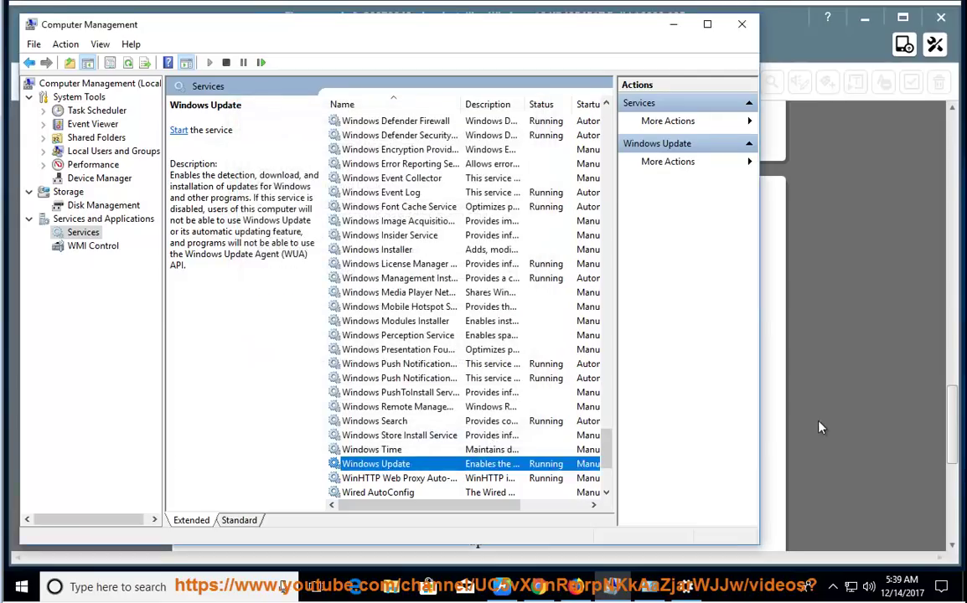
Step: Return to the guide, pause the read-aloud, and highlight the Disk Cleanup instruction in step 2 of Method 2
left_click(766, 385)
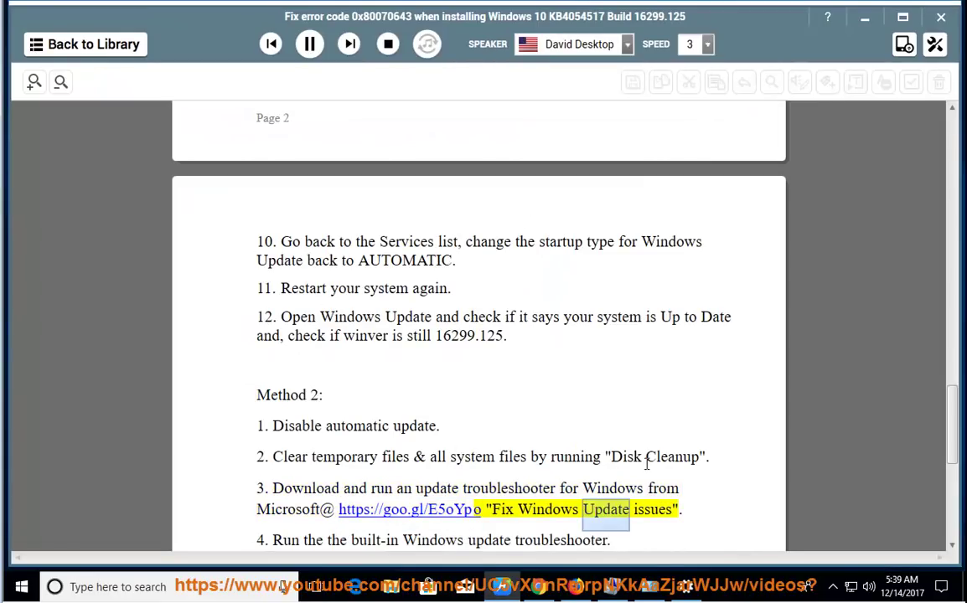
left_click(309, 46)
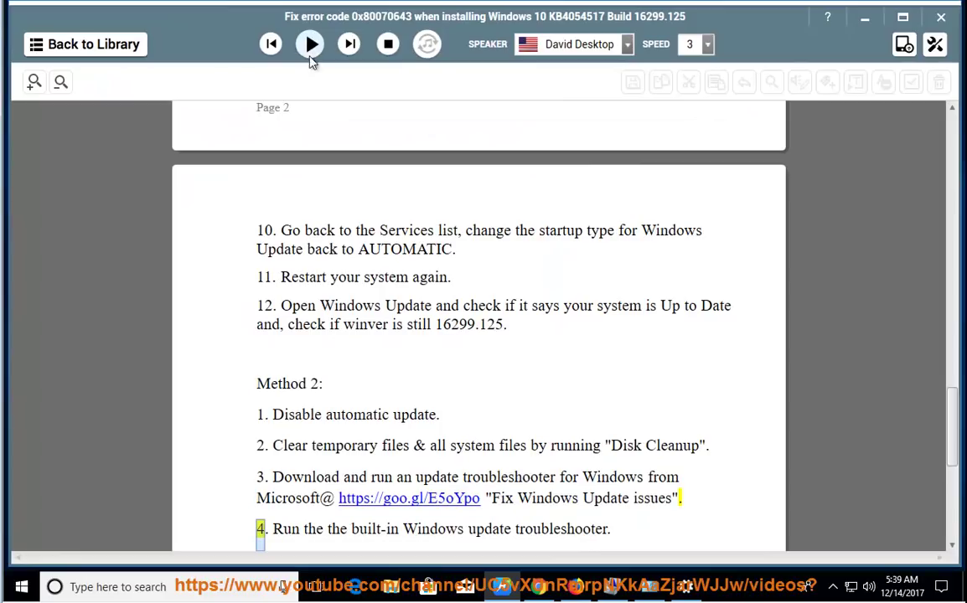
left_click_drag(709, 451, 256, 446)
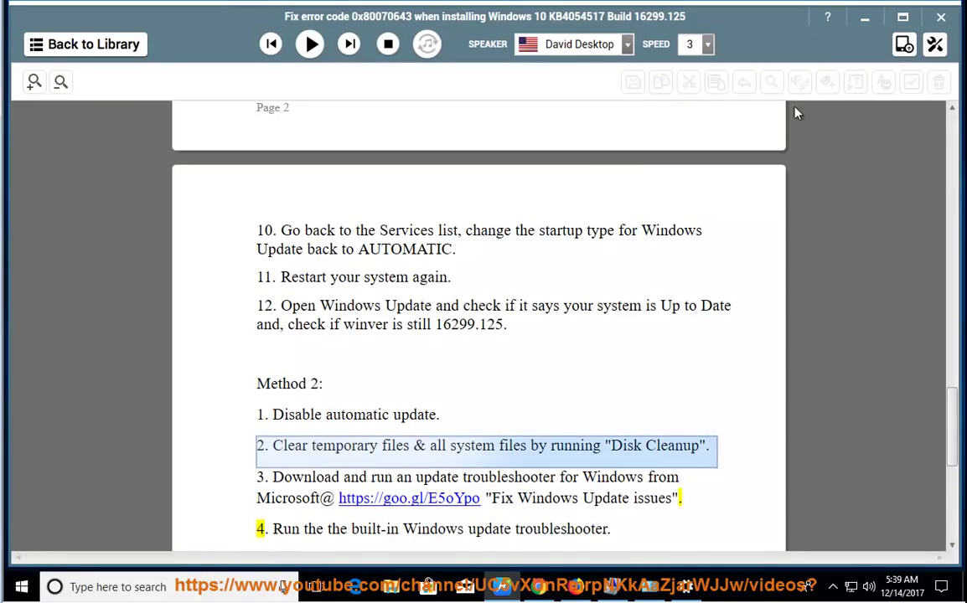
Step: Clear the open windows off the desktop and start Disk Cleanup from the properties of Local Disk (C:)
left_click(866, 21)
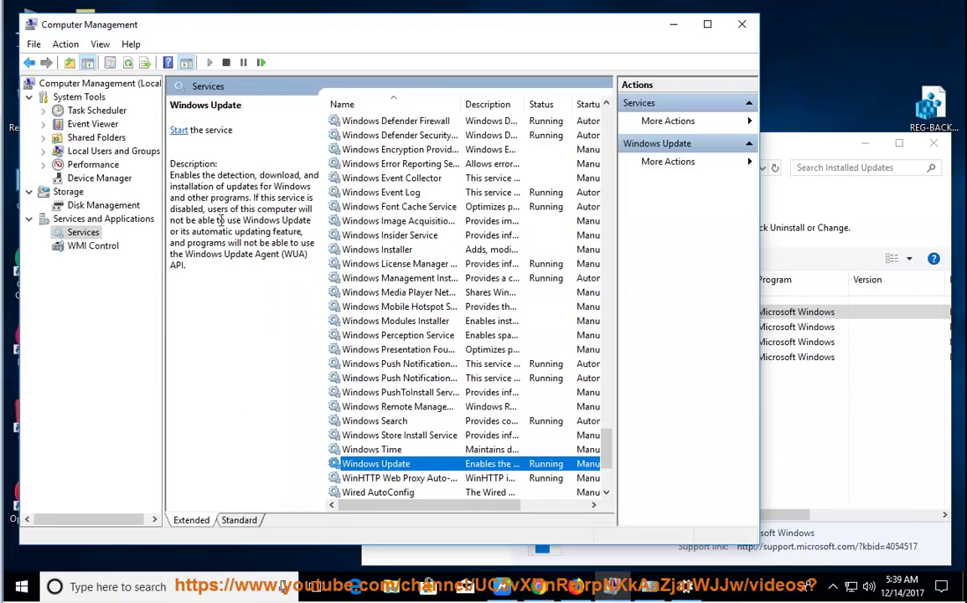
left_click(673, 24)
left_click(932, 144)
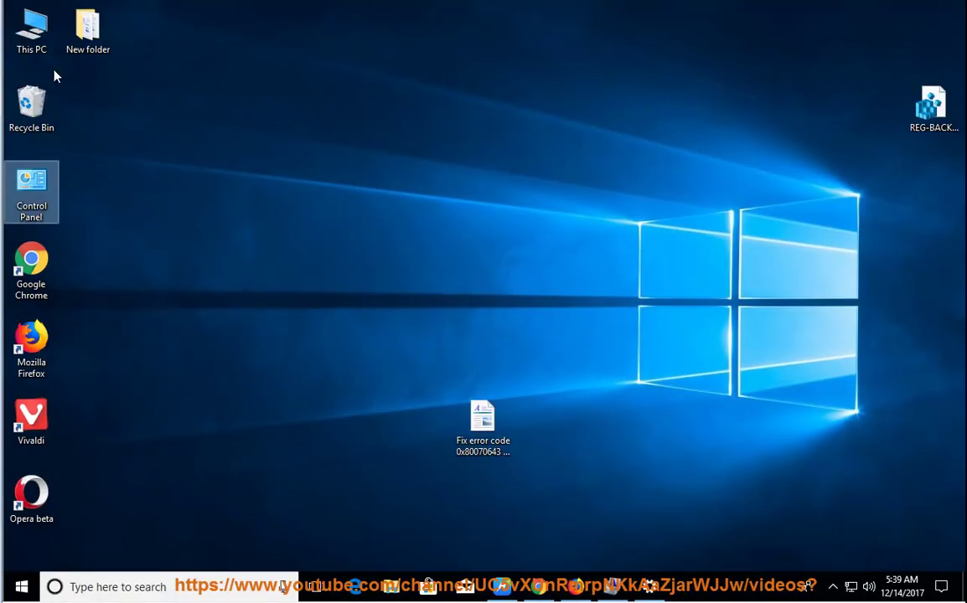
double_click(28, 25)
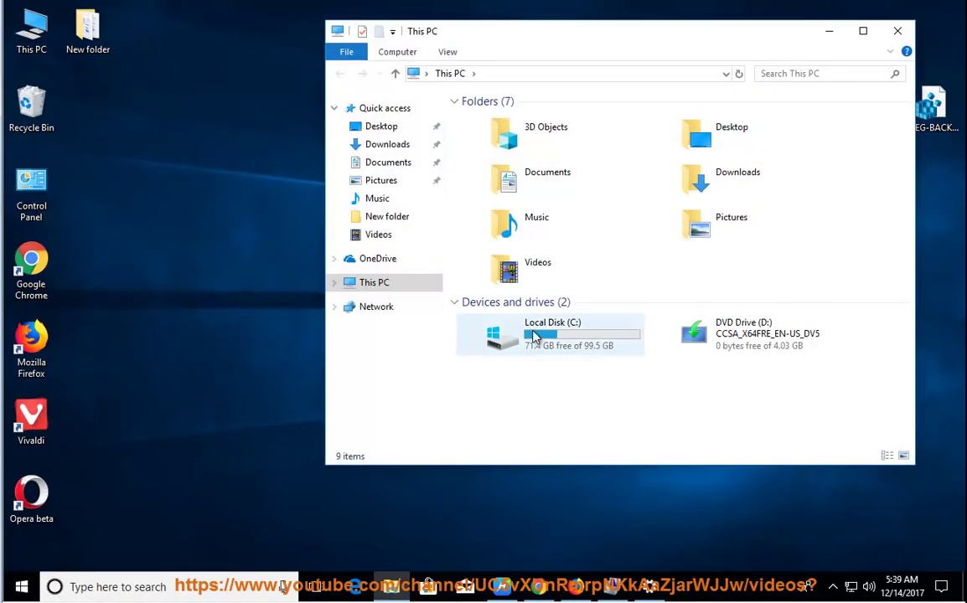
right_click(535, 336)
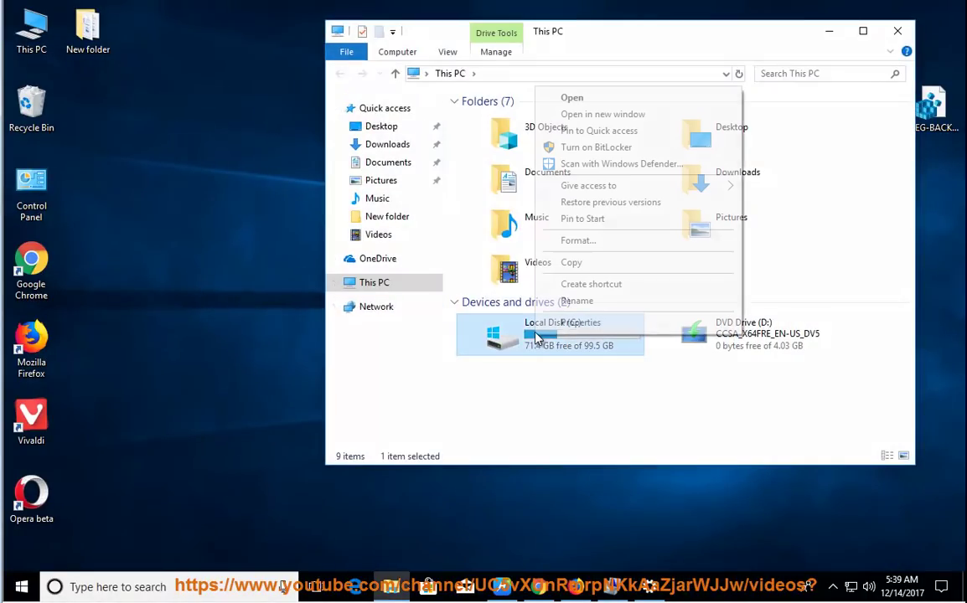
left_click(617, 326)
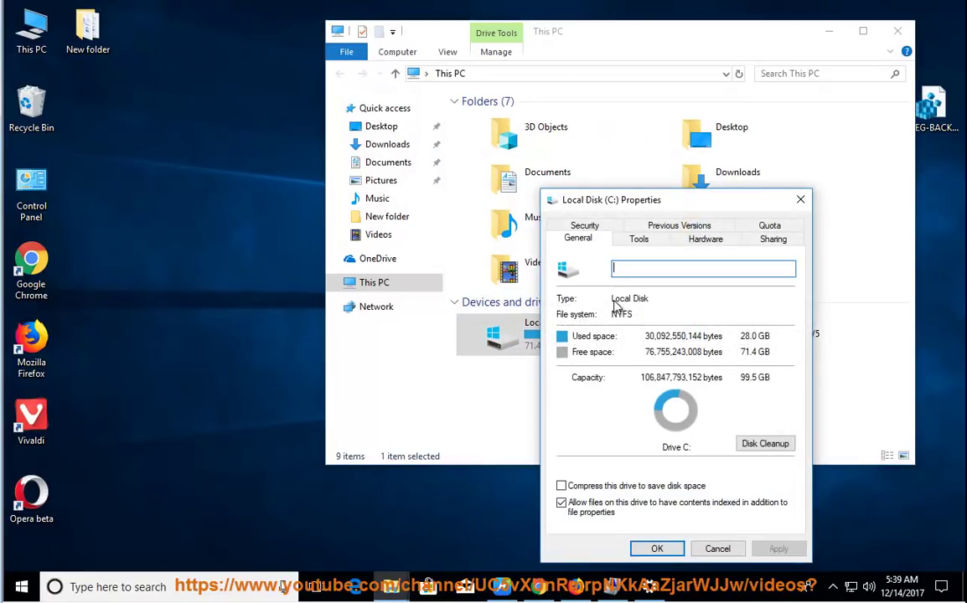
left_click(767, 449)
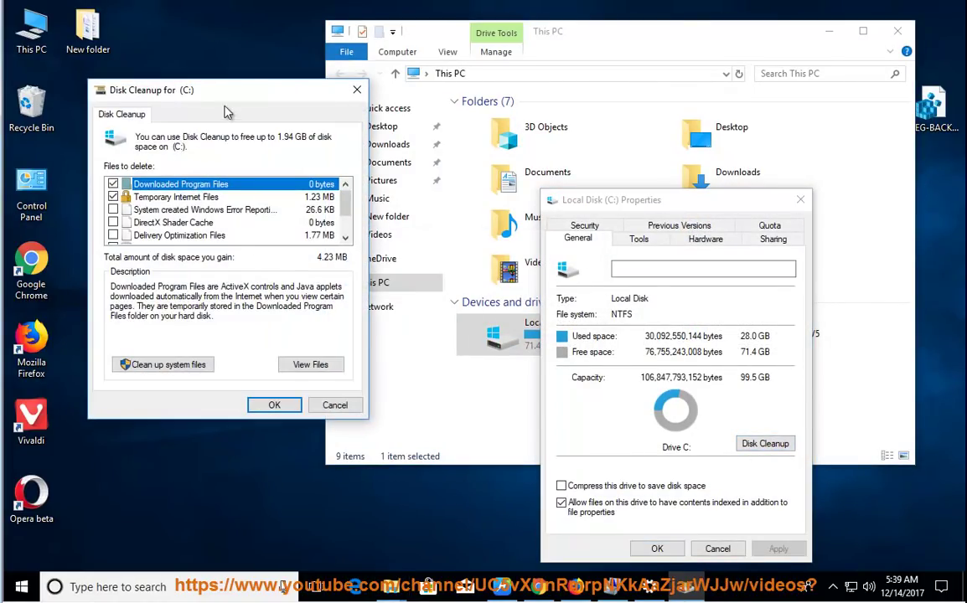
left_click_drag(228, 92, 398, 205)
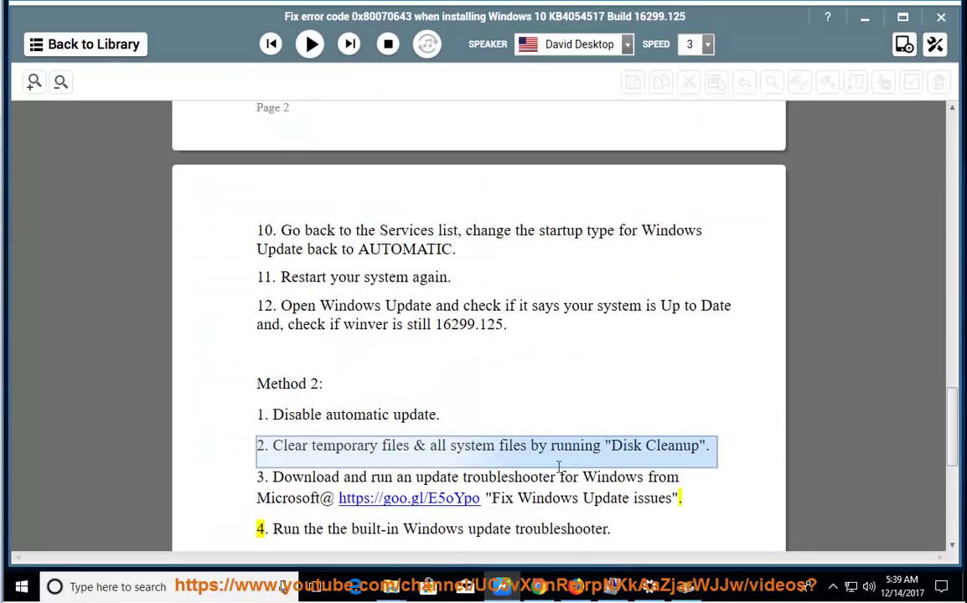
Step: Highlight the system files instruction in the guide, review the system files Disk Cleanup can delete on C:, and cancel the cleanup
left_click_drag(539, 447, 457, 448)
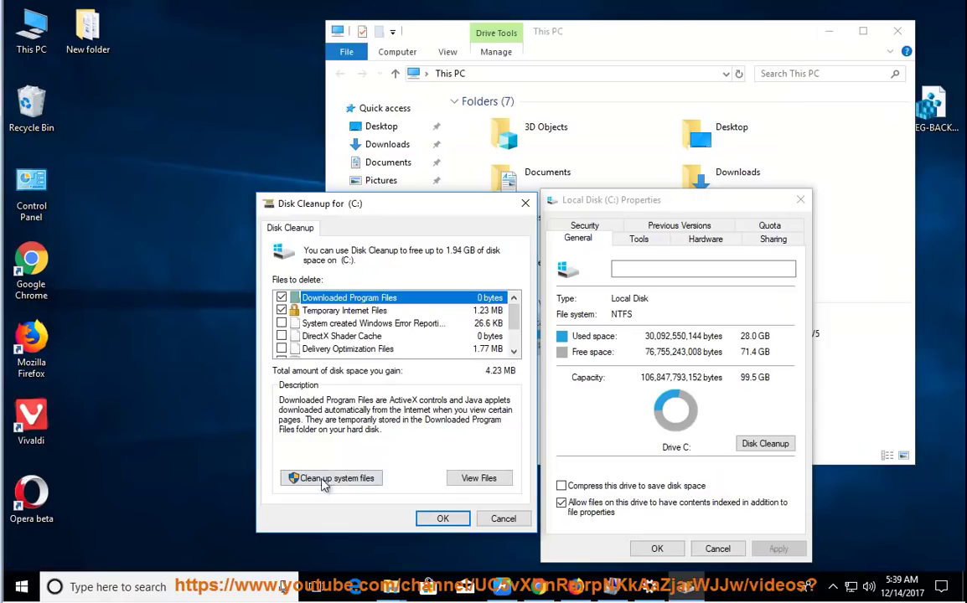
left_click(325, 478)
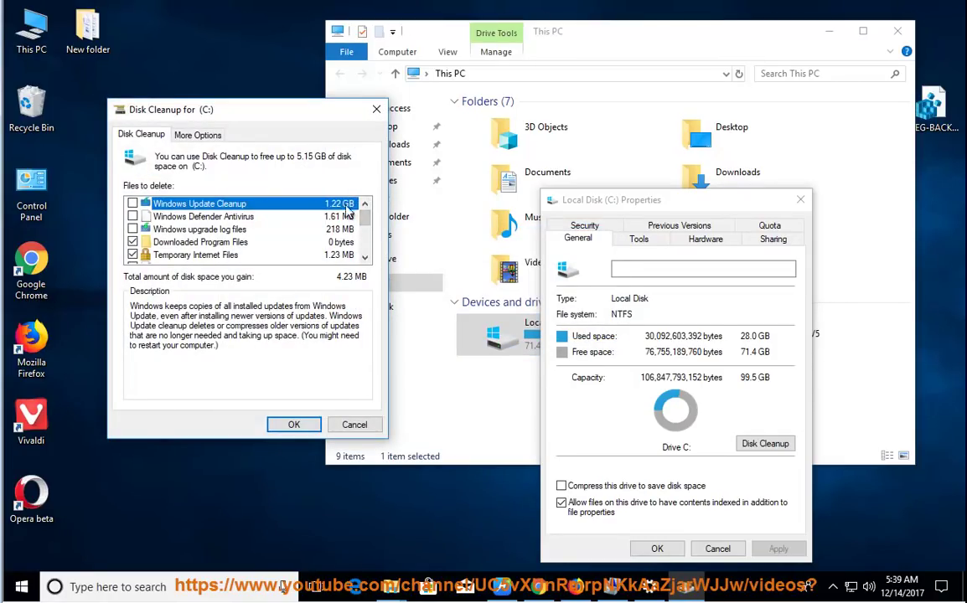
left_click_drag(366, 218, 366, 252)
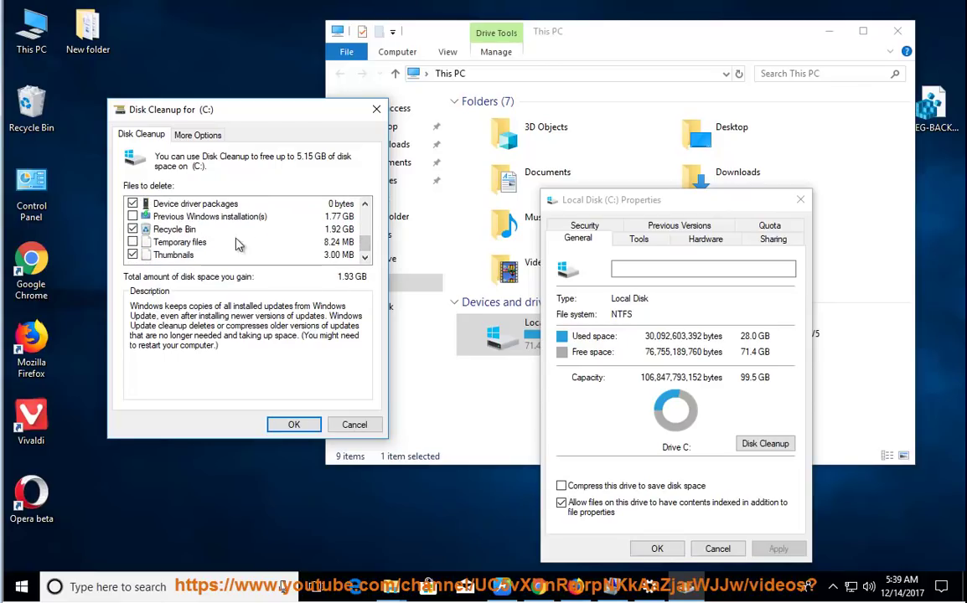
left_click(368, 429)
left_click(800, 200)
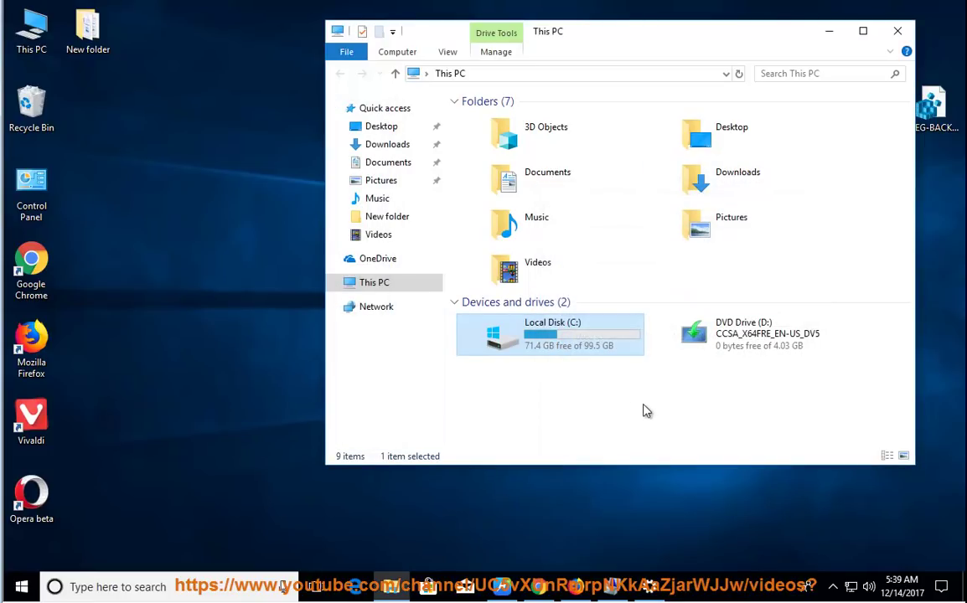
Step: Return to the guide and highlight the instruction to run an update troubleshooter in step 3 of Method 2
key("alt+Tab")
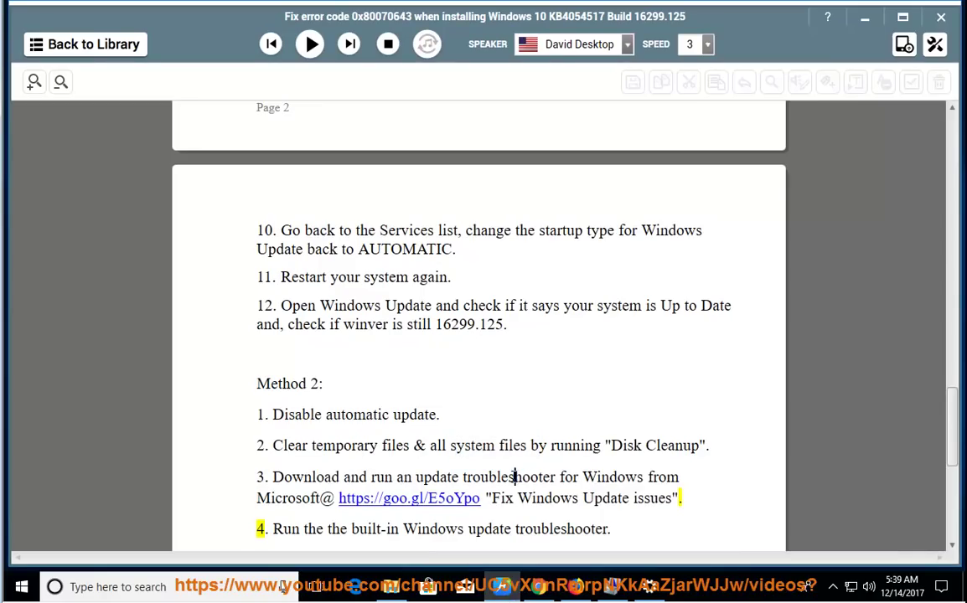
left_click_drag(387, 477, 564, 485)
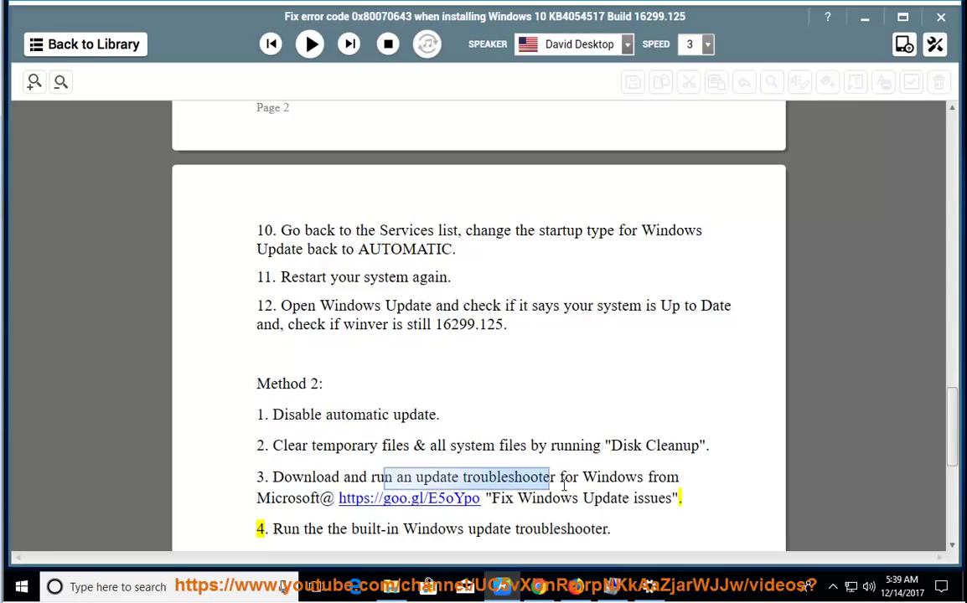
left_click(604, 500)
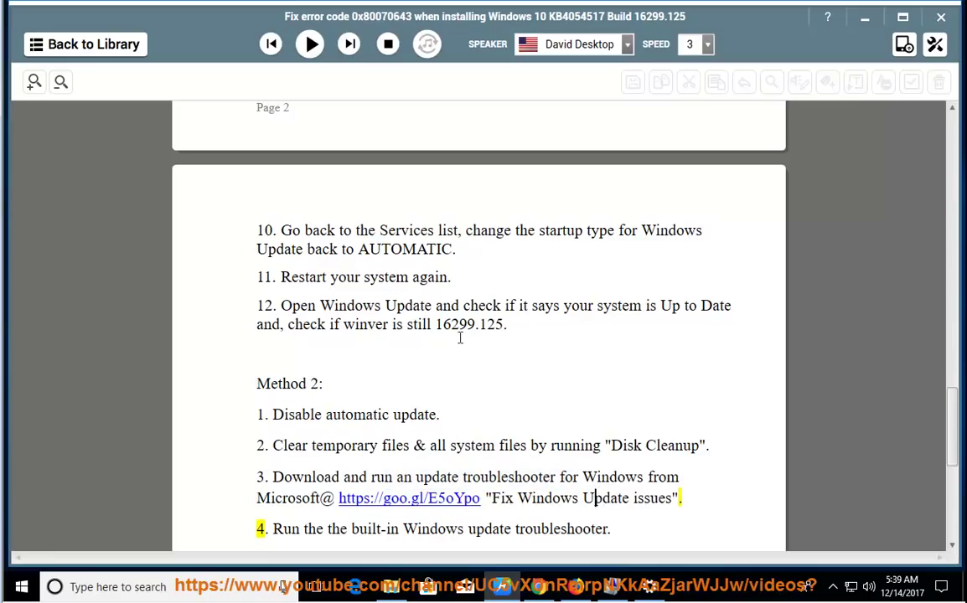
Step: Play step 4 of Method 2 aloud, pause, and highlight its built-in update troubleshooter instruction
left_click(310, 45)
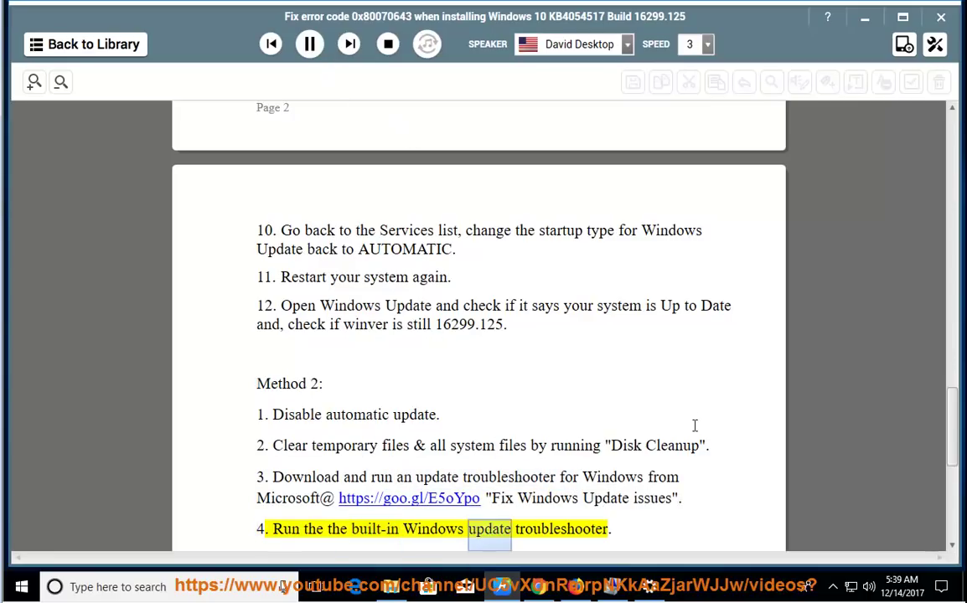
left_click(310, 43)
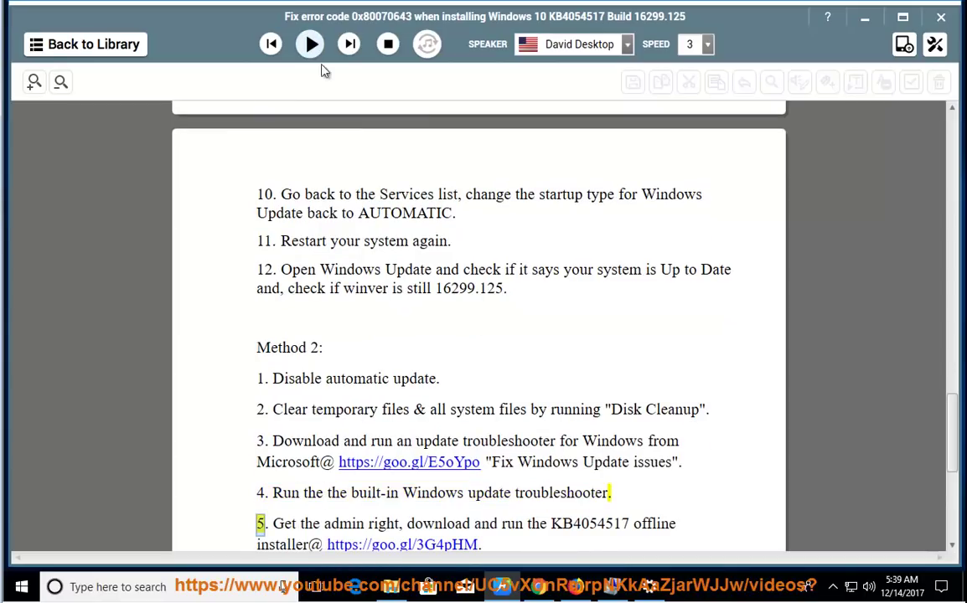
left_click_drag(612, 501, 458, 496)
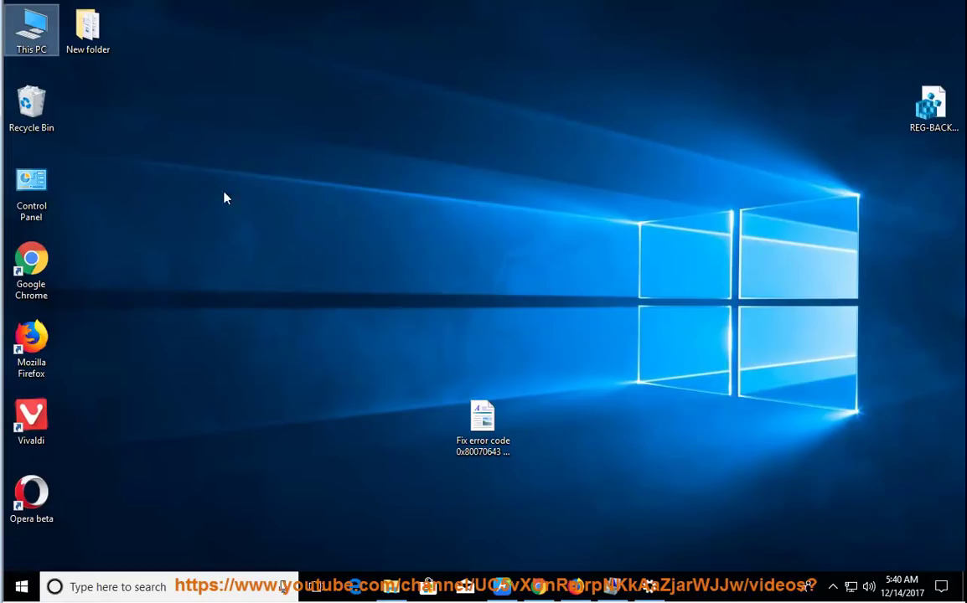
Step: Search Control Panel for "TR", open the Windows Update troubleshooter from the list of all Troubleshooting categories, and cancel it
double_click(31, 189)
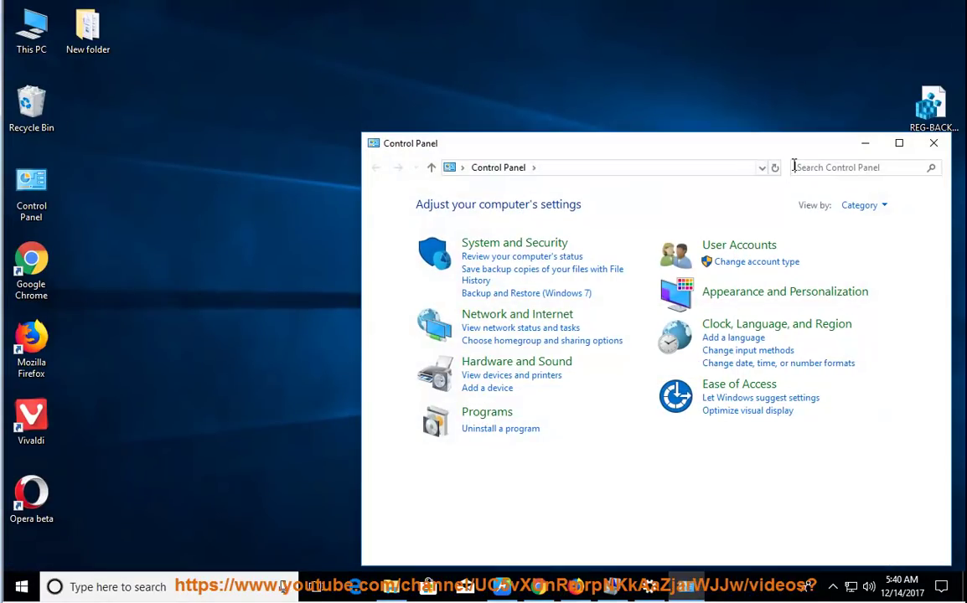
left_click(842, 172)
type("TR")
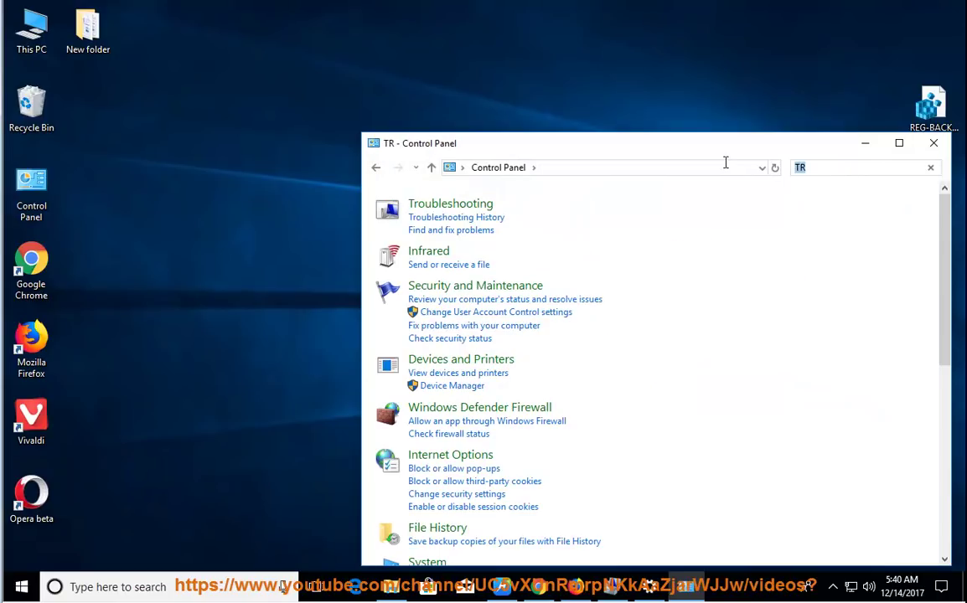
left_click(437, 208)
left_click(399, 224)
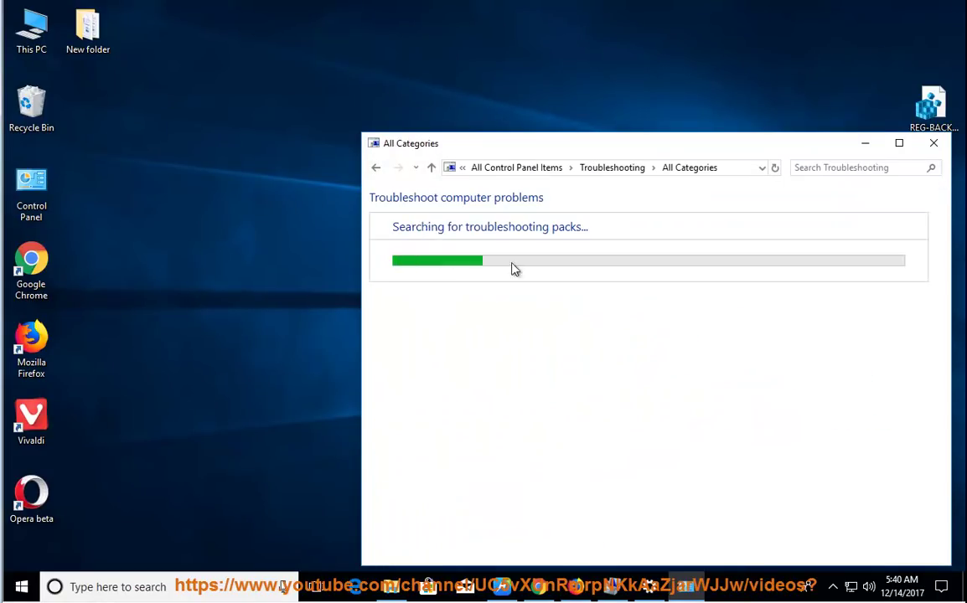
scroll(450, 390, "down", 2)
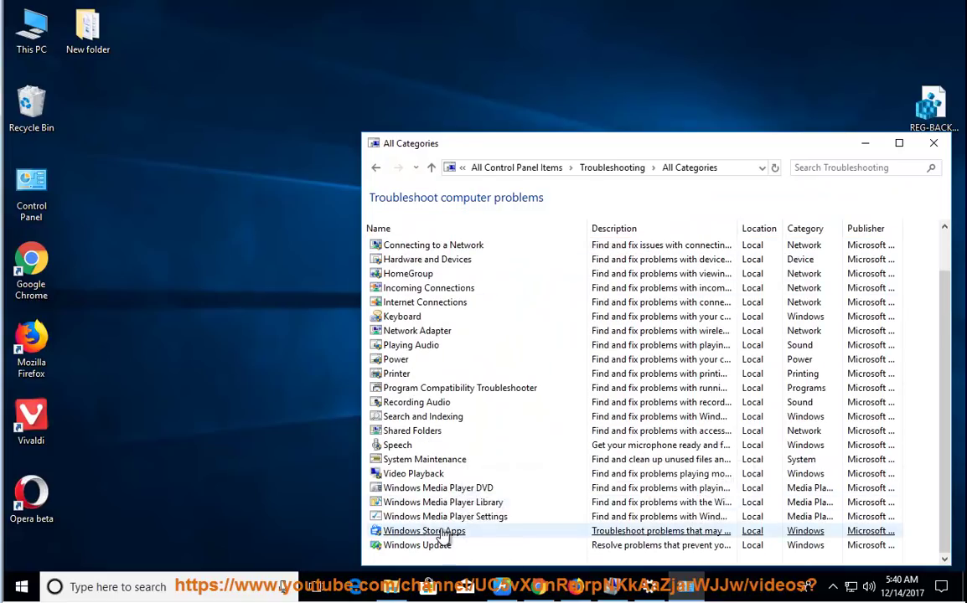
left_click(448, 550)
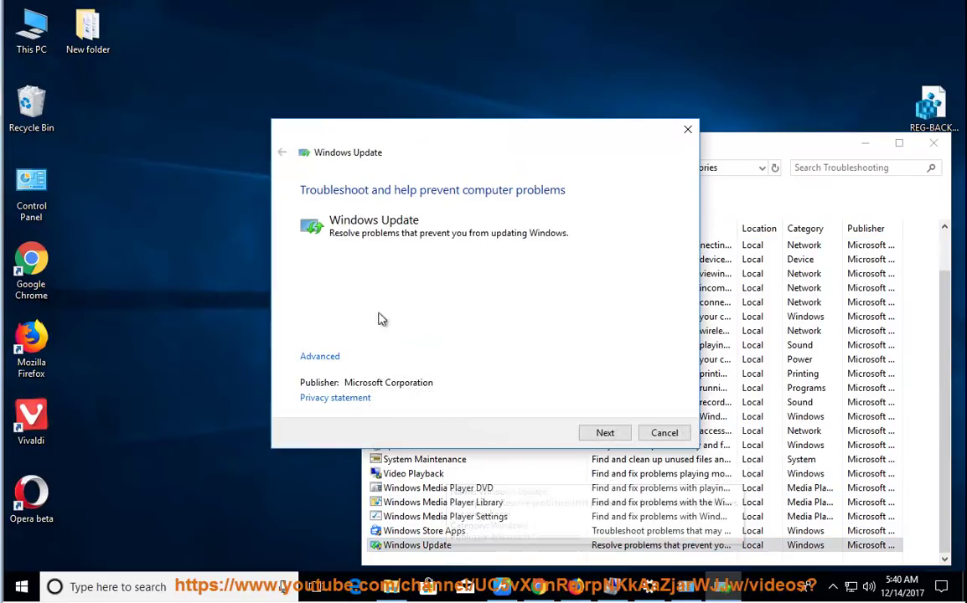
left_click(667, 436)
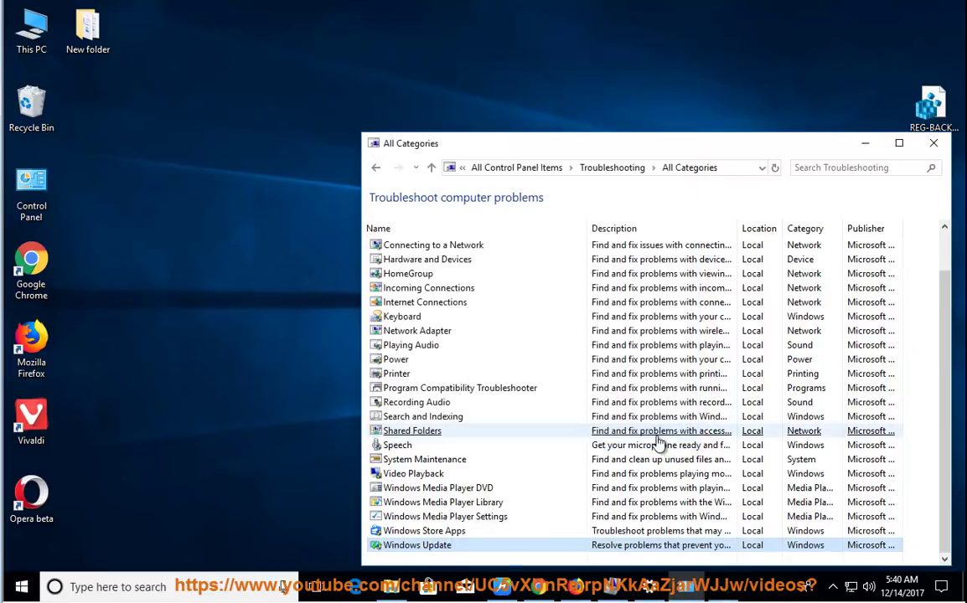
Step: Resume the guide's read-aloud at step 5 and view the KB4054517 downloads on the Microsoft Update Catalog page in Firefox
left_click(501, 587)
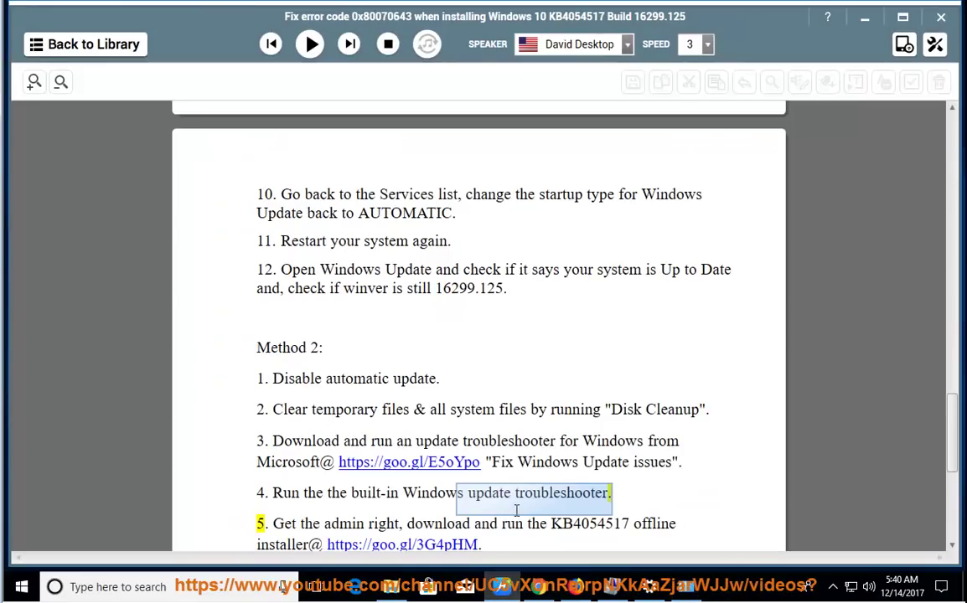
left_click(537, 494)
left_click(309, 43)
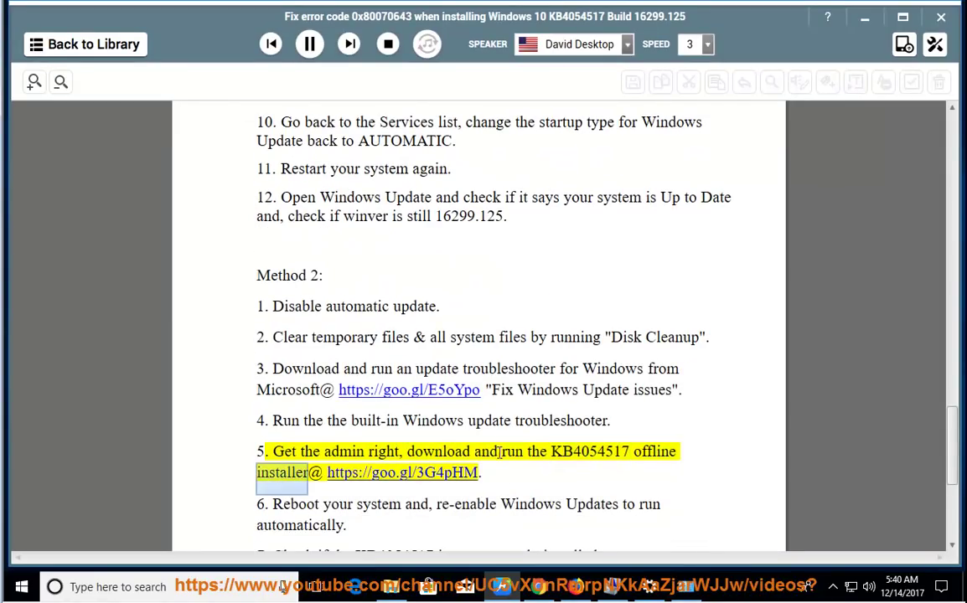
left_click(577, 586)
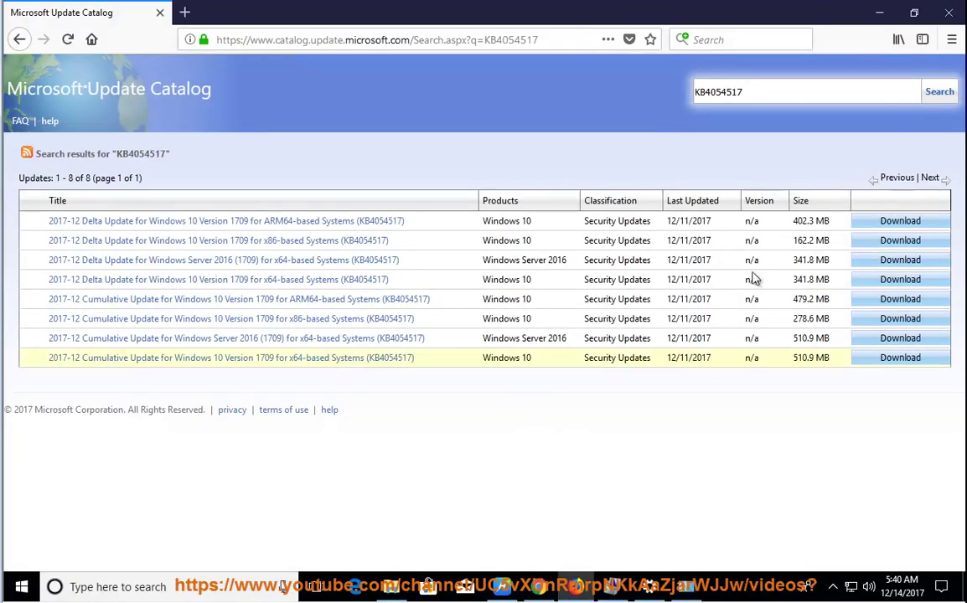
left_click(879, 12)
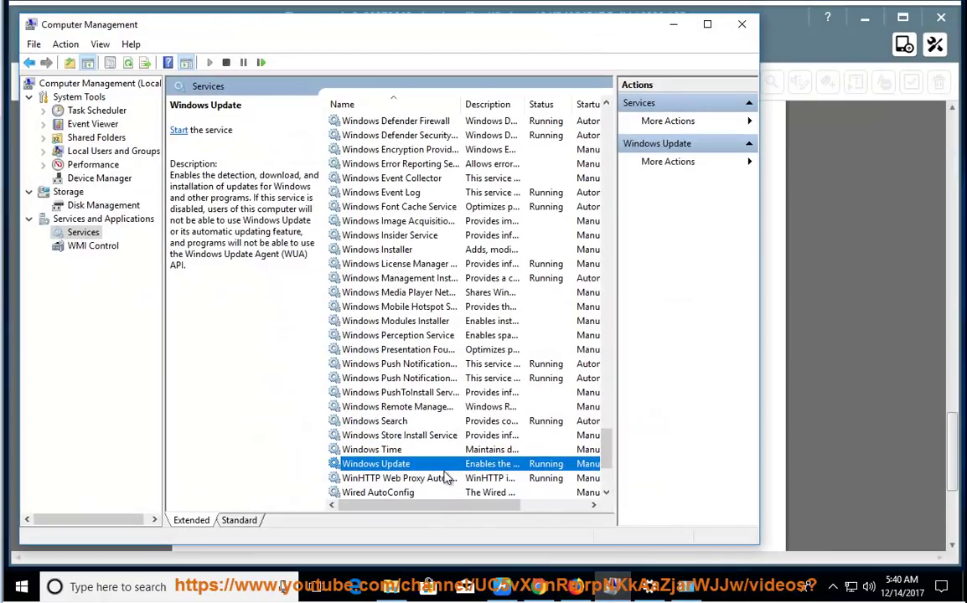
Step: Set the Windows Update service's startup type to Automatic in its properties in Computer Management
double_click(377, 463)
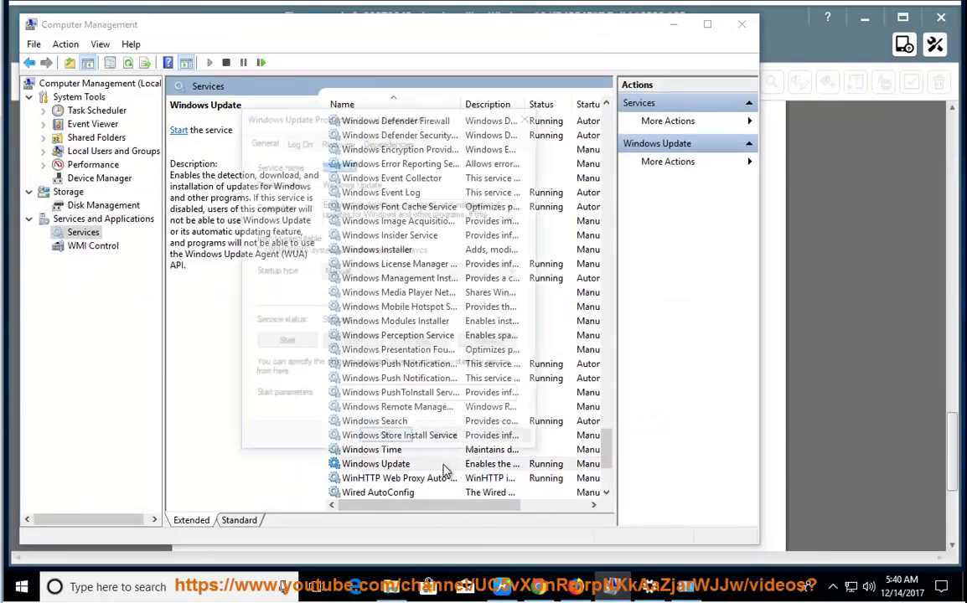
left_click(353, 271)
left_click(347, 294)
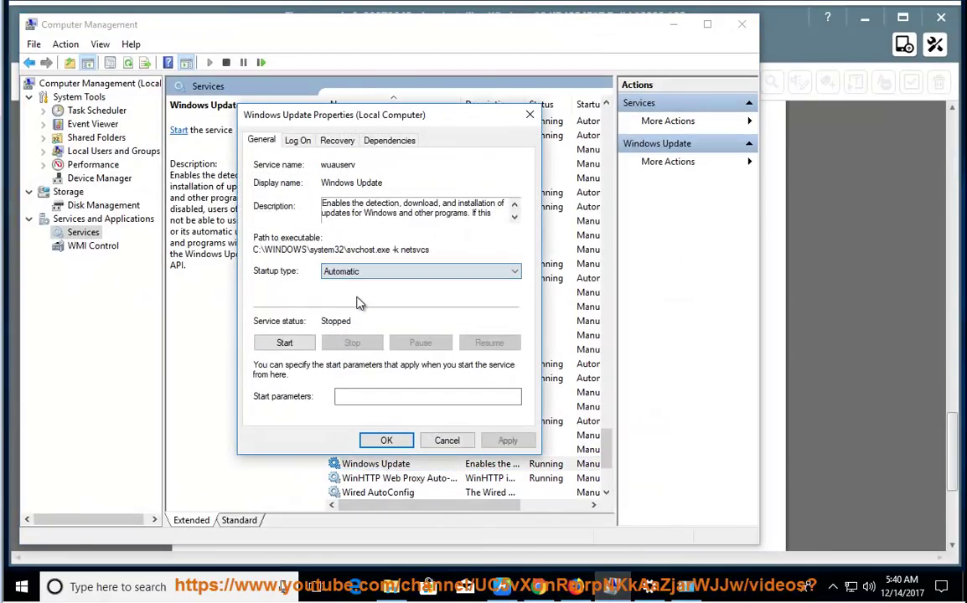
left_click(387, 442)
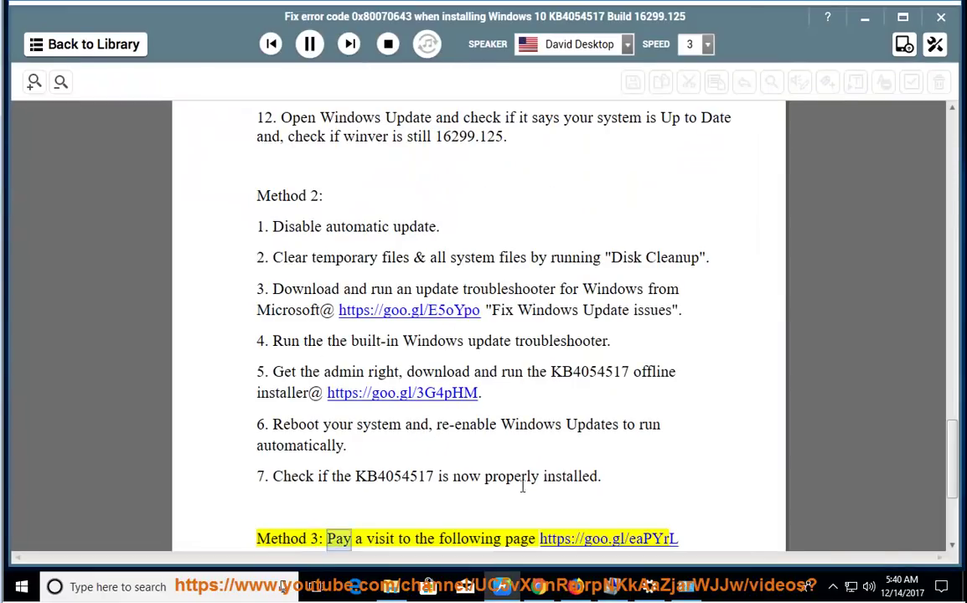